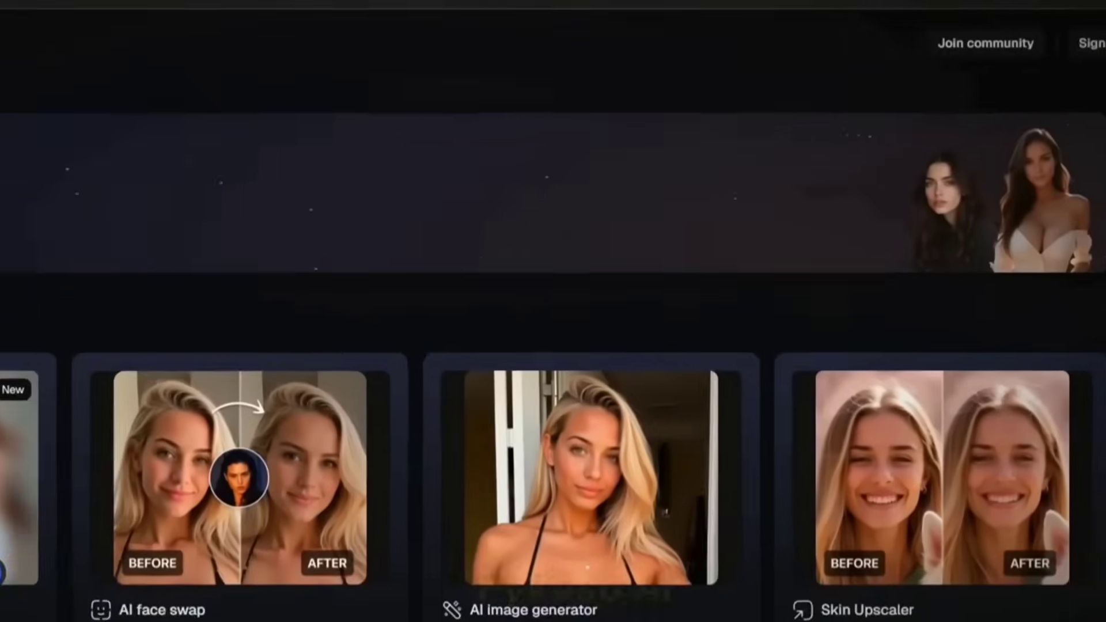
# Step: Sign in to Pykaso AI and go to the AI Image Generator
pyautogui.click(1094, 43)
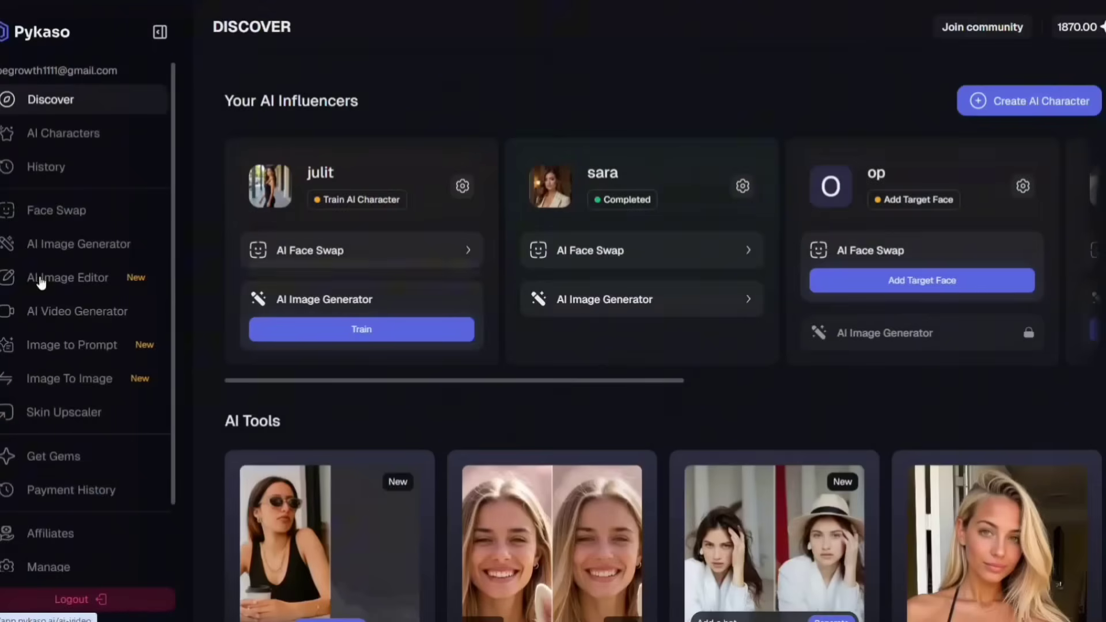
pyautogui.click(100, 287)
pyautogui.click(81, 243)
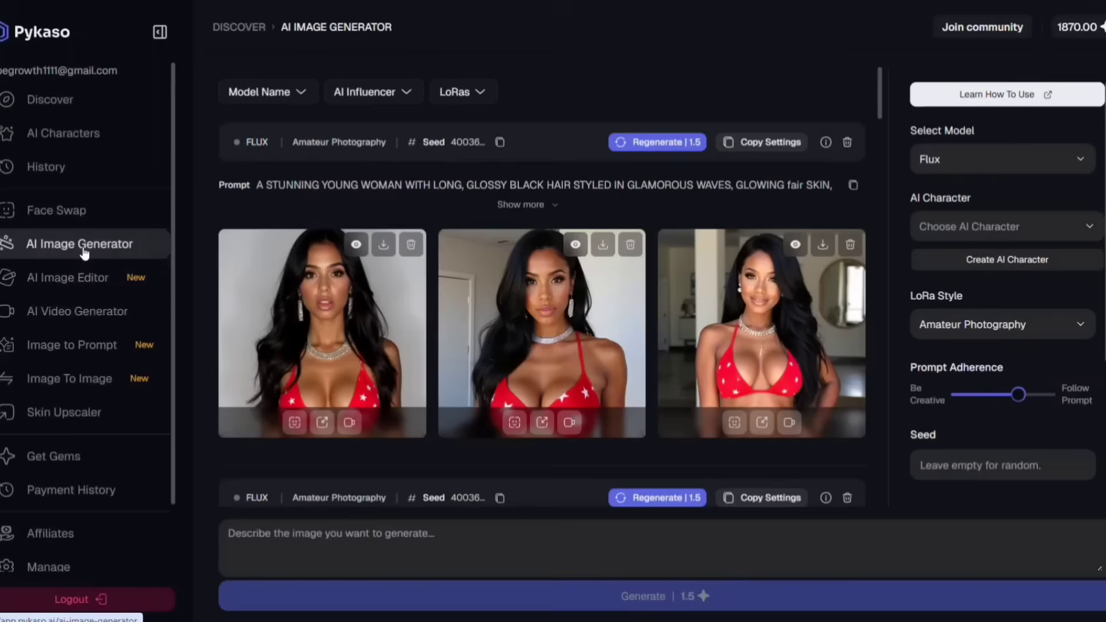
# Step: Paste the prepared glamour prompt into the image description box
pyautogui.click(344, 537)
pyautogui.write('A stunning, charismatic young woman with long, glossy black hair styled in voluminous, glamorous waves. Her fair, radiant skin glows under soft lighting, and her eyes are highlighted with full, dramatic lashes. She wears sparkling diamond earrings and a bold, luxurious necklace. Her confident makeup includes perfectly contoured features and glossy, plump lips. She is dressed in a vibrant red bikini adorned with white star patterns, accentuating her joyful and radiant presence. Her aura is confident, expressive, and full of charm — always smiling with a magnetic, influencer-like charisma')
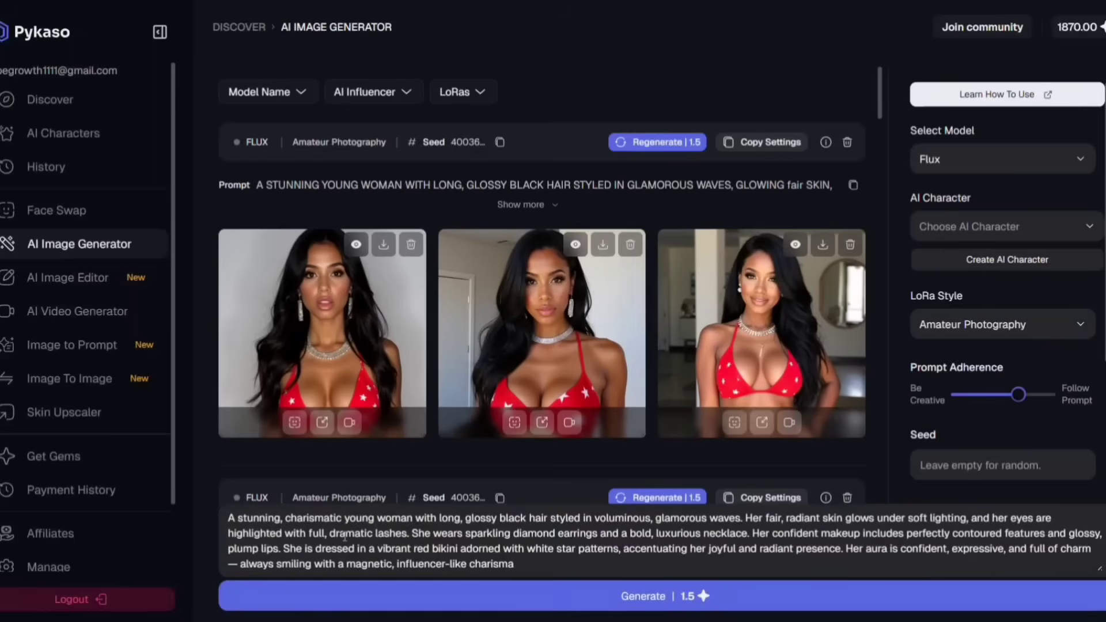
pyautogui.scroll(-3, 994, 406)
pyautogui.scroll(3, 979, 427)
# Step: Choose the Flux model with the Amateur Photography LoRa style, leaning more creative
pyautogui.click(957, 199)
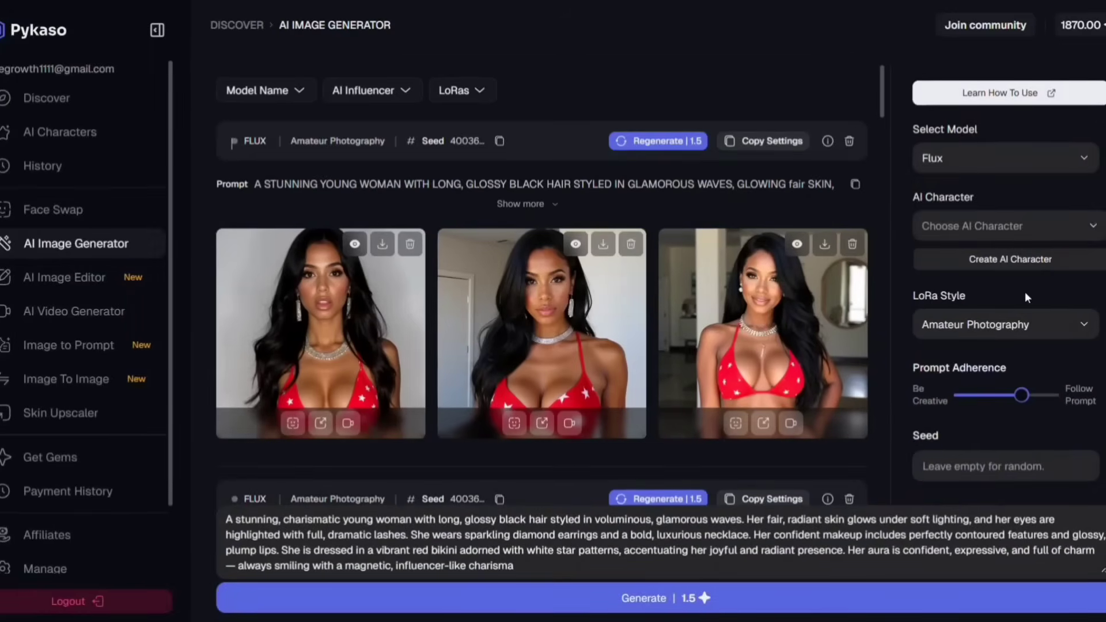
pyautogui.click(1014, 322)
pyautogui.scroll(-3, 988, 253)
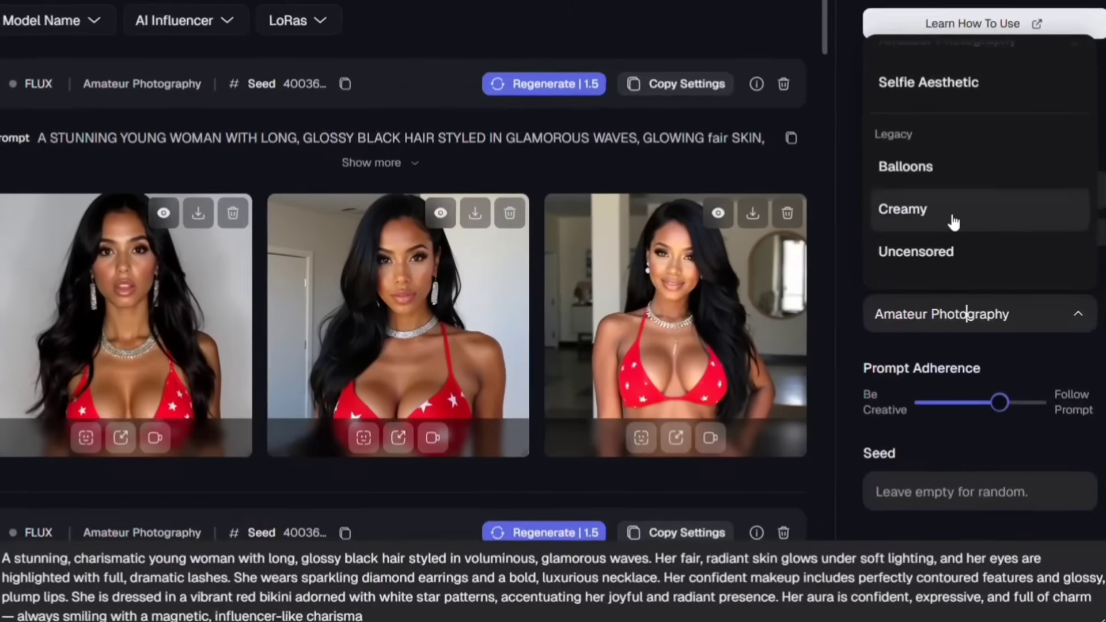
pyautogui.scroll(5, 953, 222)
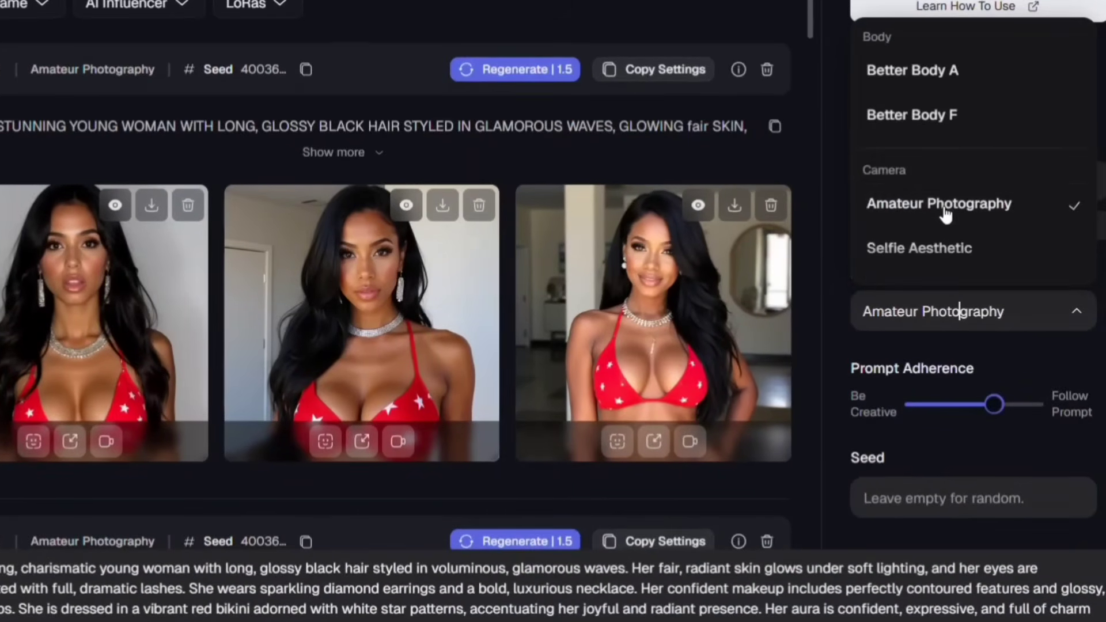
pyautogui.click(979, 314)
pyautogui.scroll(-3, 945, 304)
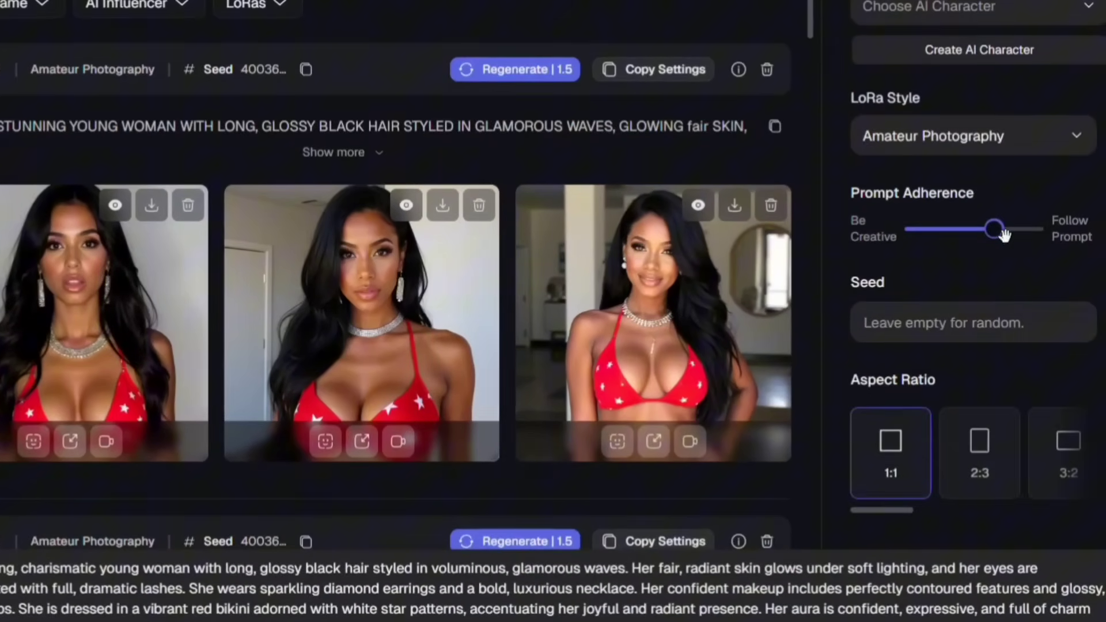
pyautogui.scroll(3, 1027, 393)
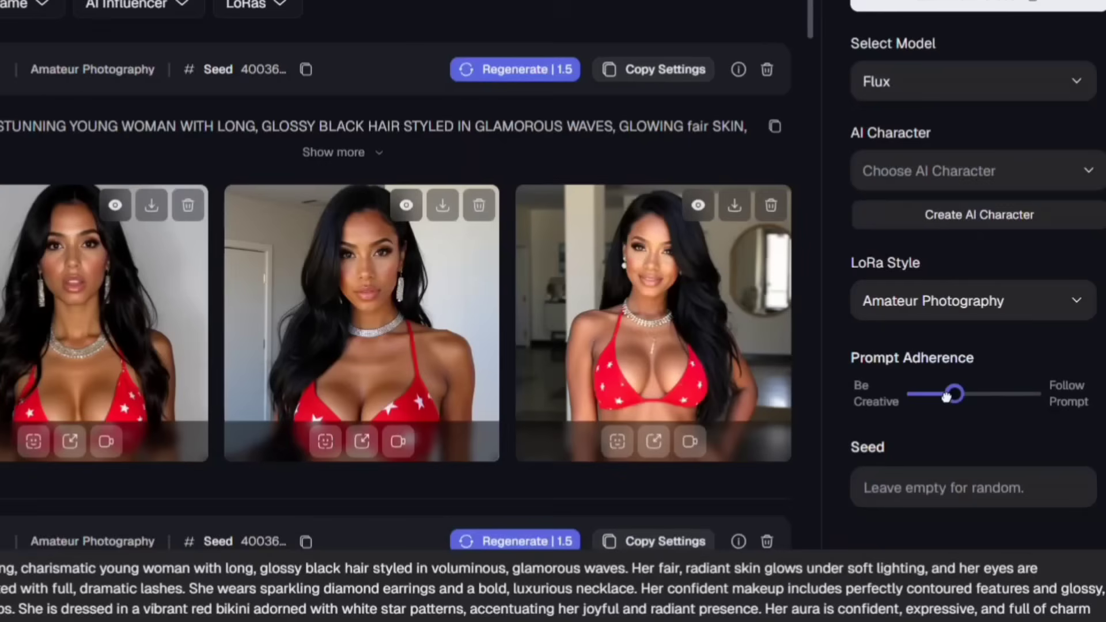
pyautogui.scroll(-4, 908, 417)
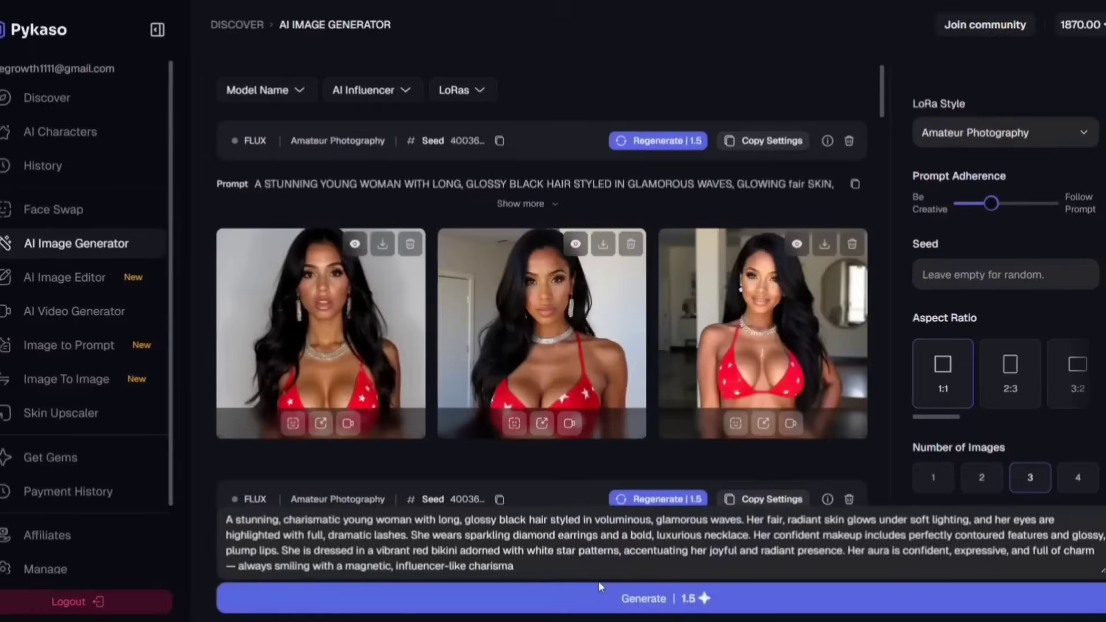
# Step: Generate three red star bikini images and view each of the three enlarged
pyautogui.click(599, 599)
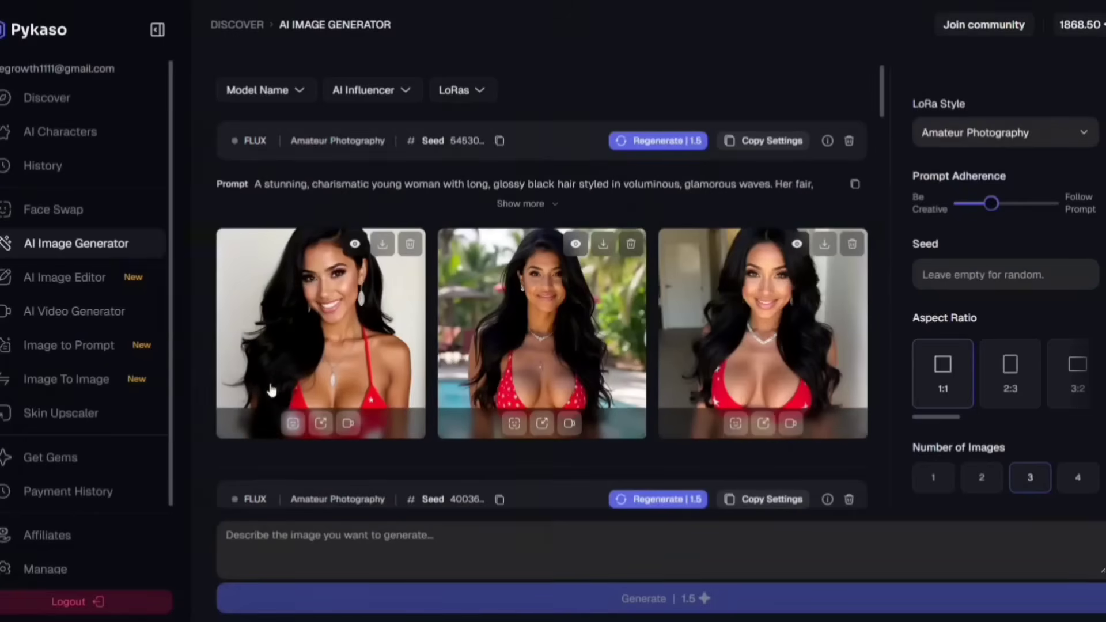
pyautogui.click(304, 336)
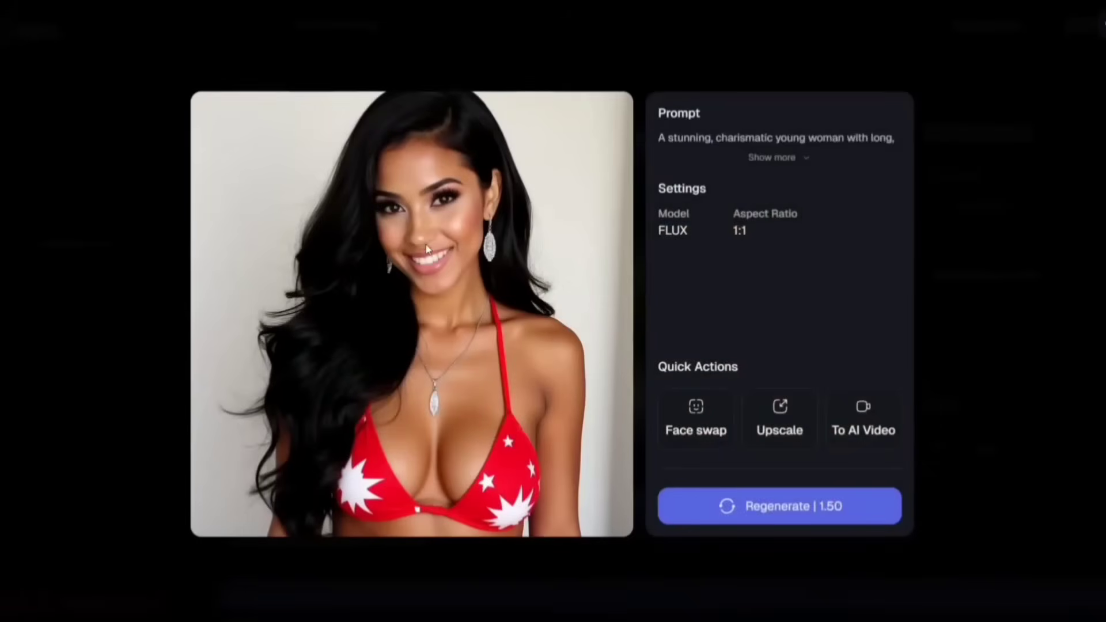
pyautogui.click(998, 239)
pyautogui.click(532, 340)
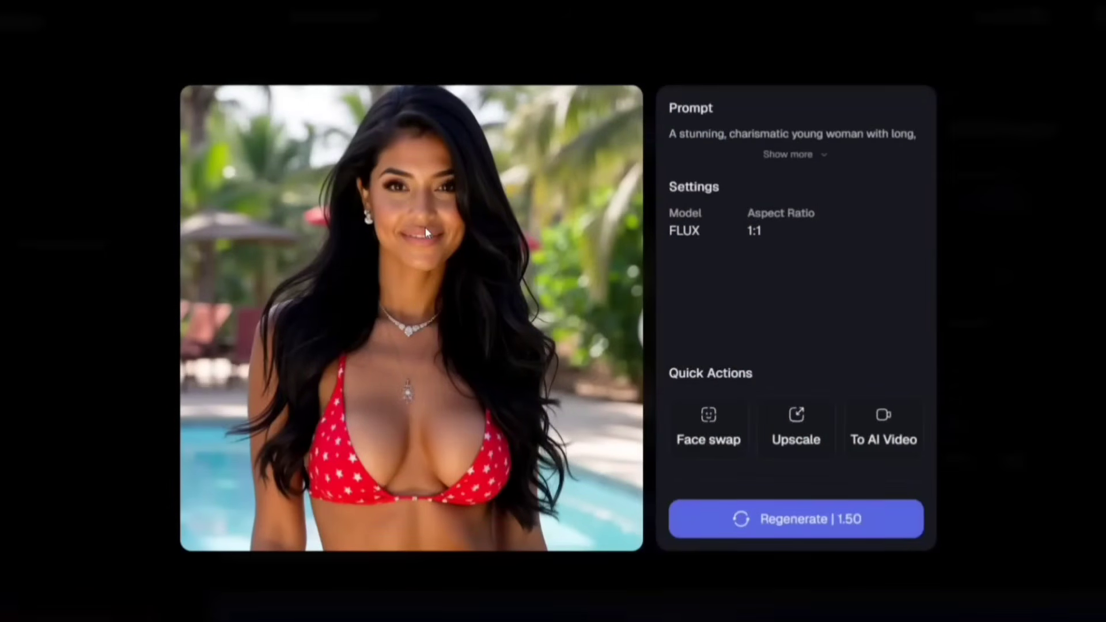
pyautogui.click(1004, 239)
pyautogui.click(770, 313)
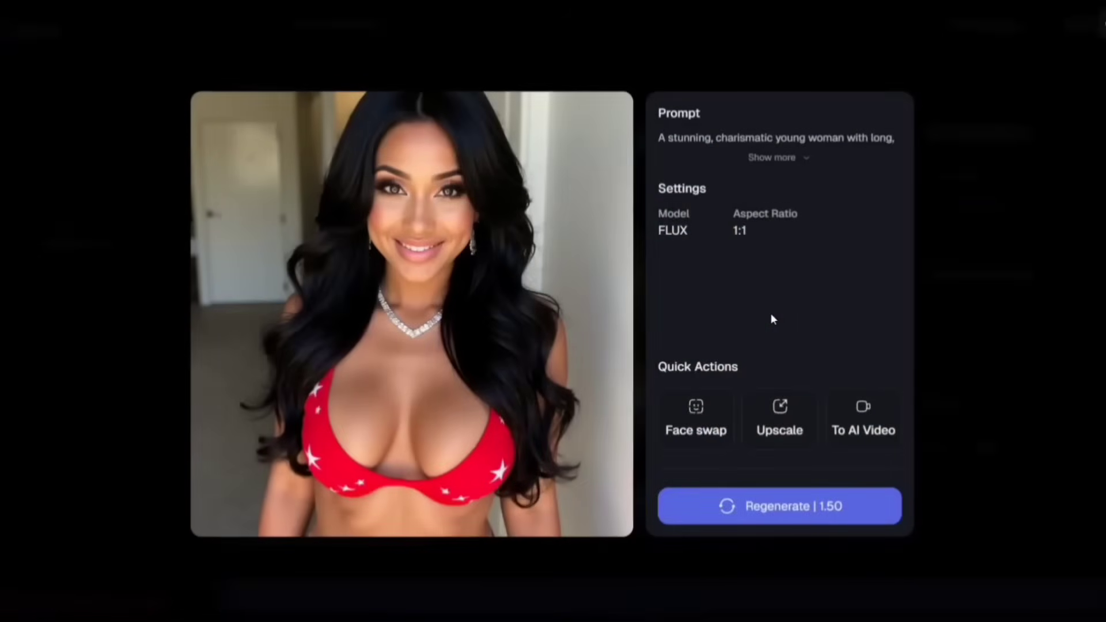
pyautogui.click(1091, 231)
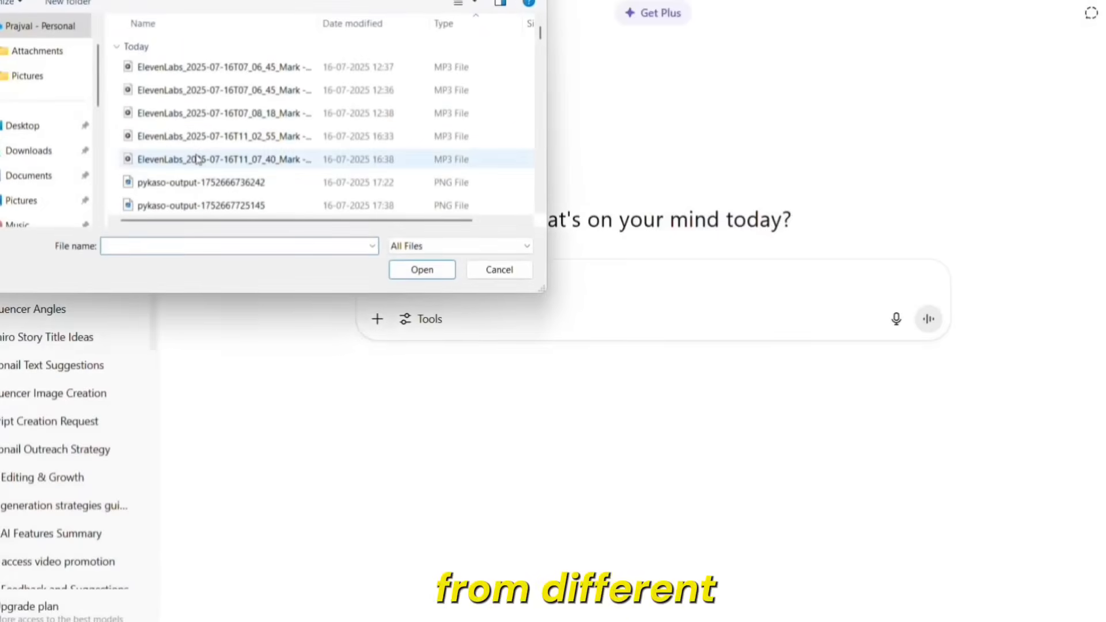
pyautogui.scroll(-1, 198, 159)
pyautogui.click(189, 184)
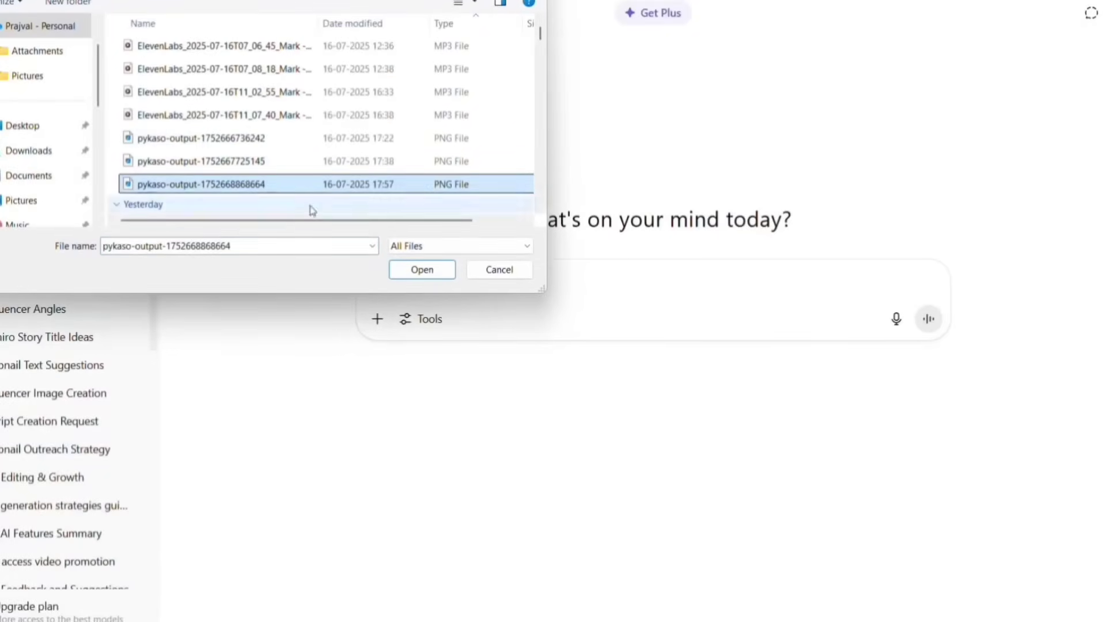
pyautogui.click(423, 269)
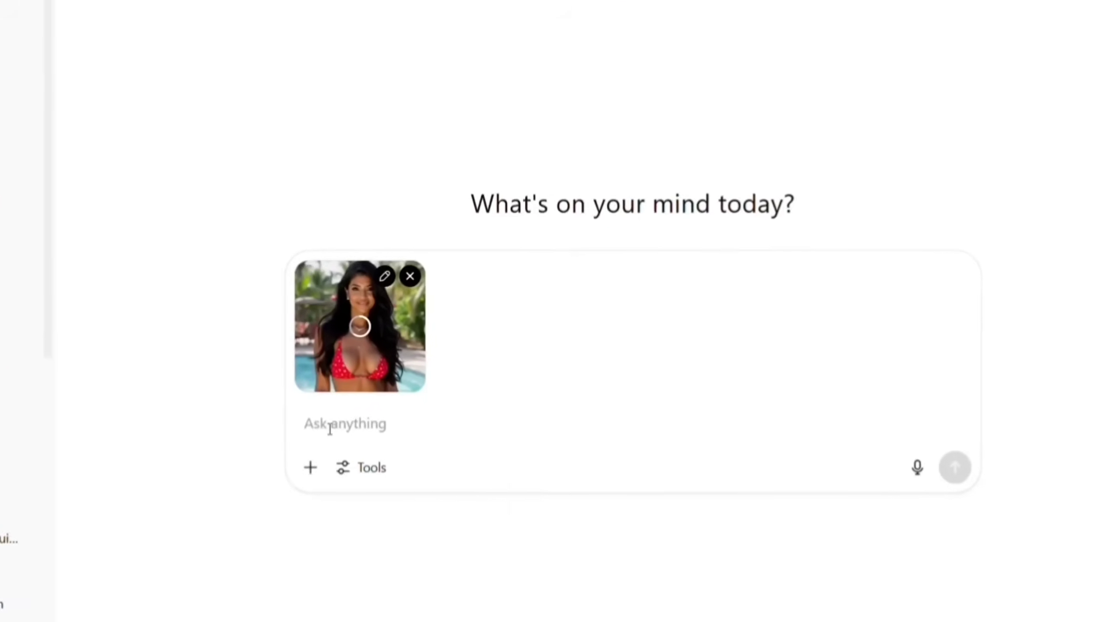
# Step: Paste and send the request for ten prompts of this woman from different angles
pyautogui.write("I've created this AI character that I want to use as a AI influencer. Can you create ten different prompts for this exact same person, but from different angles?")
pyautogui.click(427, 430)
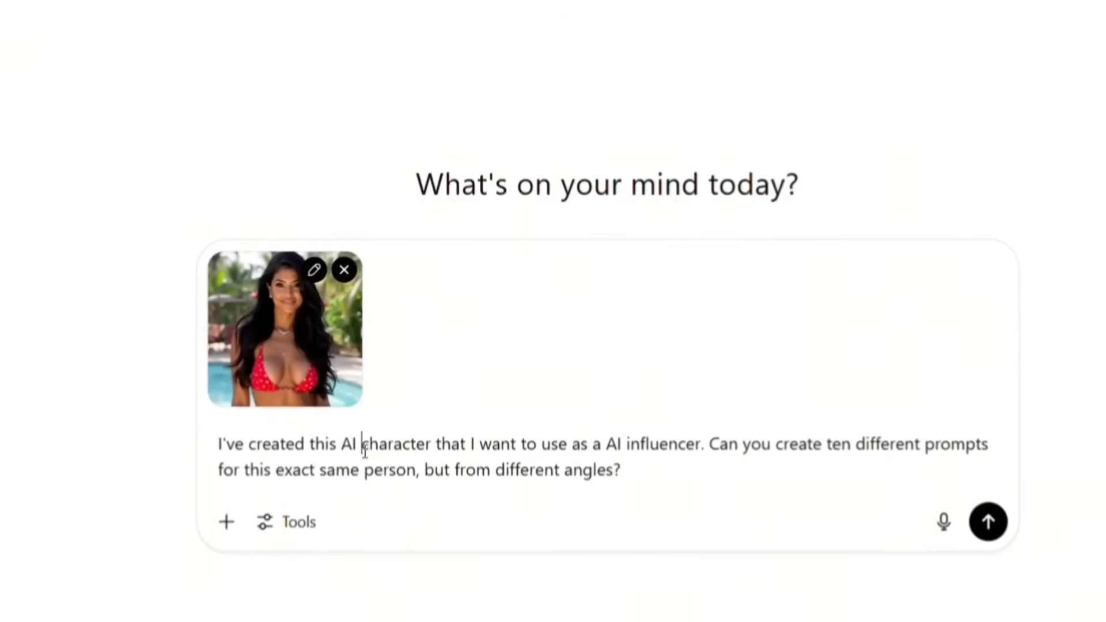
pyautogui.moveTo(364, 451); pyautogui.dragTo(540, 490)
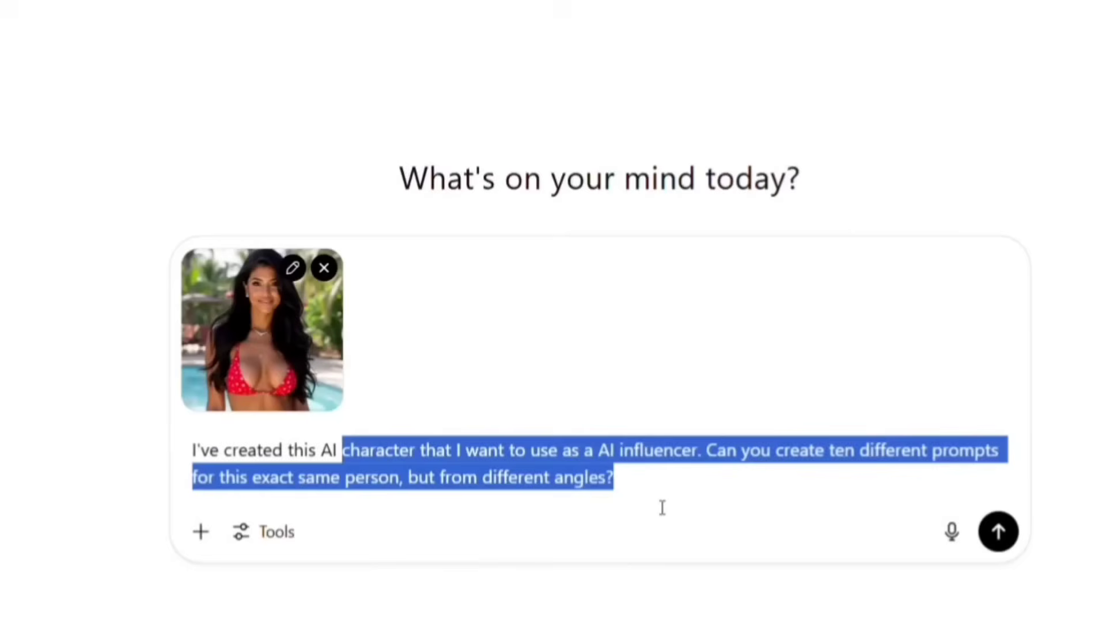
pyautogui.click(1011, 540)
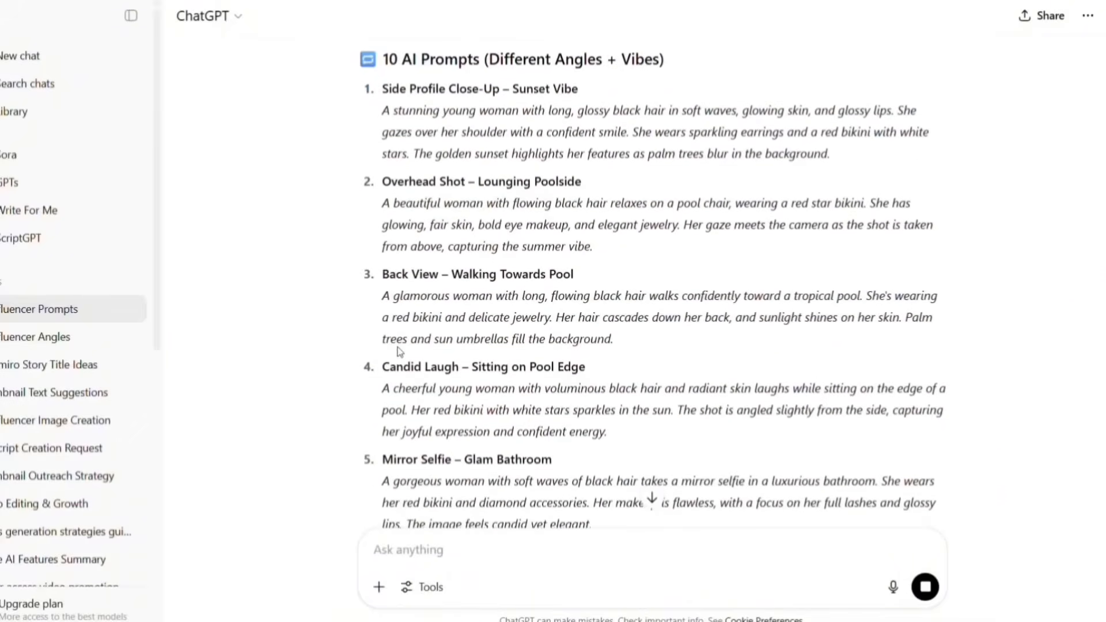
# Step: Select the text of prompt 1 among ChatGPT's ten returned prompts
pyautogui.scroll(-4, 397, 347)
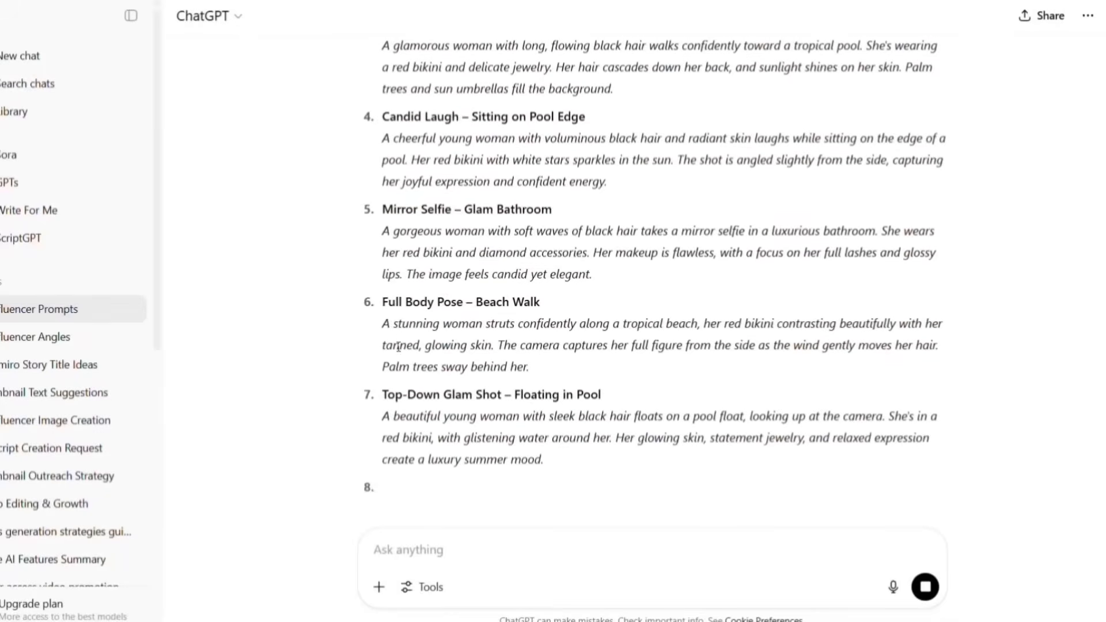
pyautogui.scroll(2, 398, 346)
pyautogui.scroll(4, 398, 348)
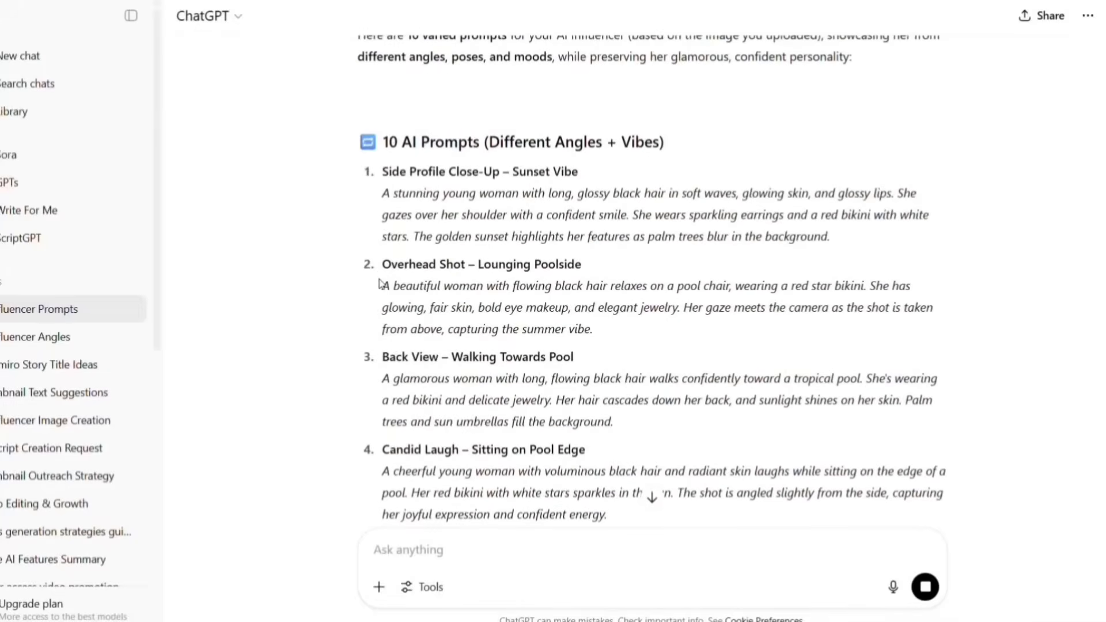
pyautogui.moveTo(384, 194); pyautogui.dragTo(829, 235)
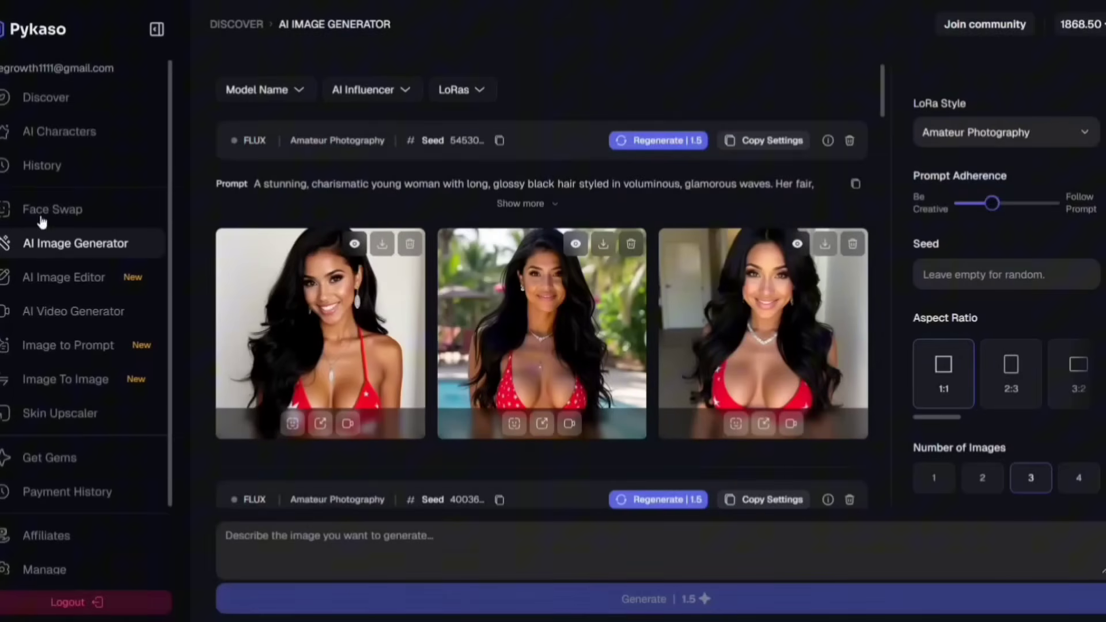
# Step: Edit the uploaded poolside image in the AI Image Editor and iterate on the top result
pyautogui.click(45, 287)
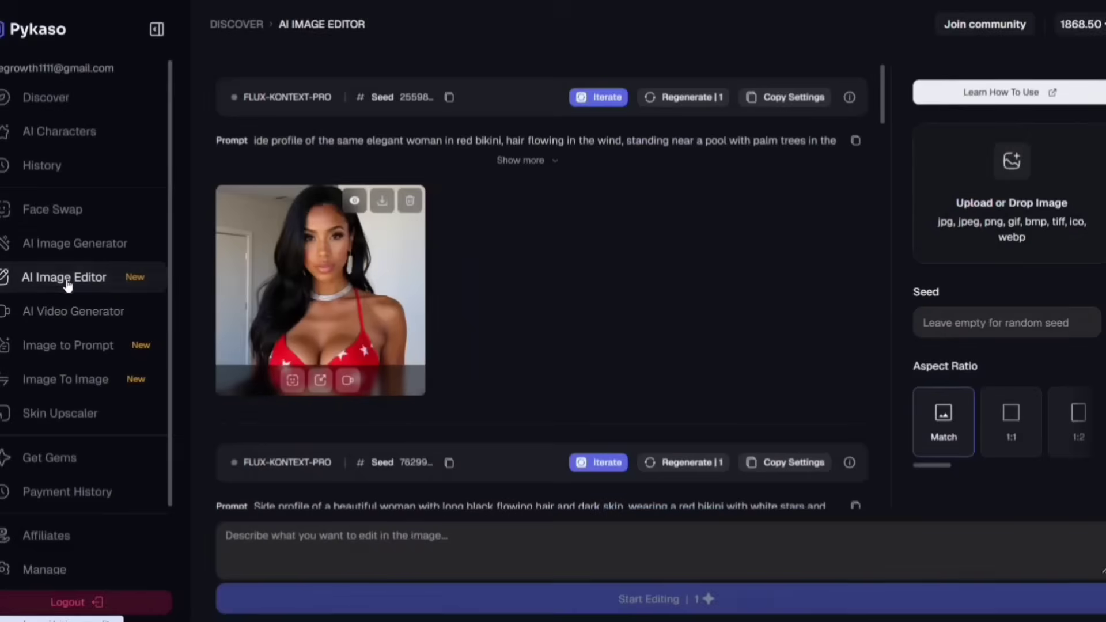
pyautogui.click(344, 532)
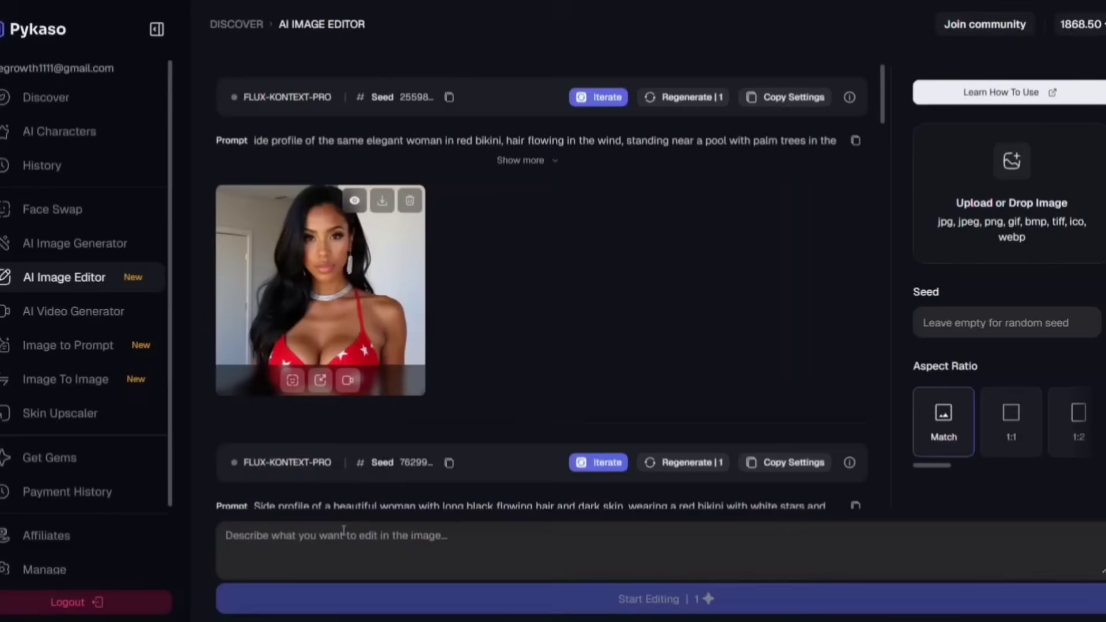
pyautogui.click(1006, 236)
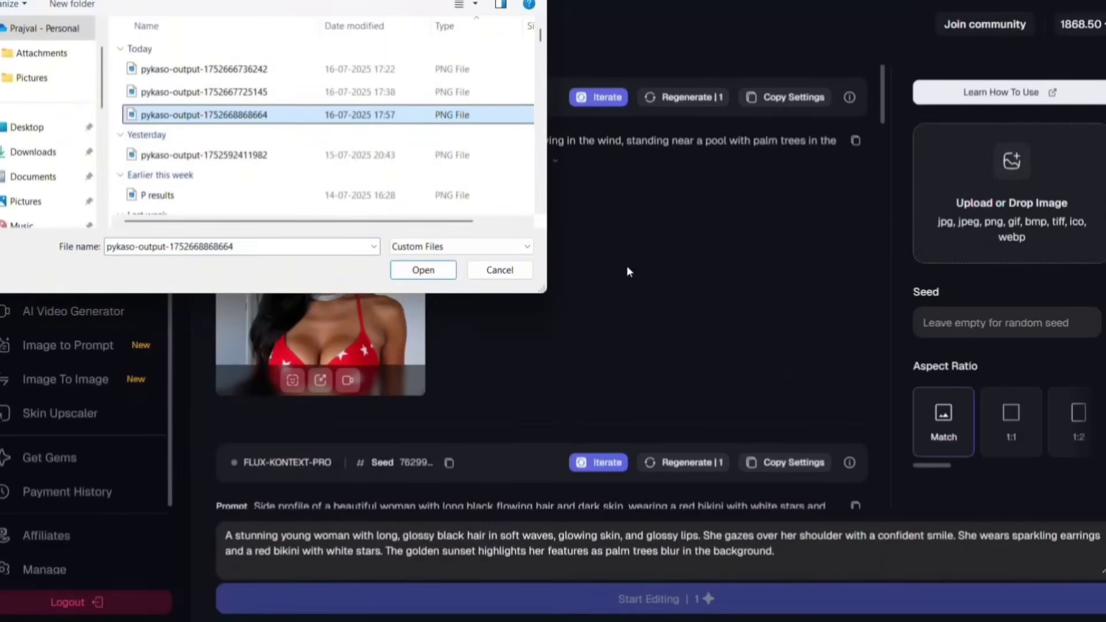
pyautogui.click(421, 272)
pyautogui.click(437, 599)
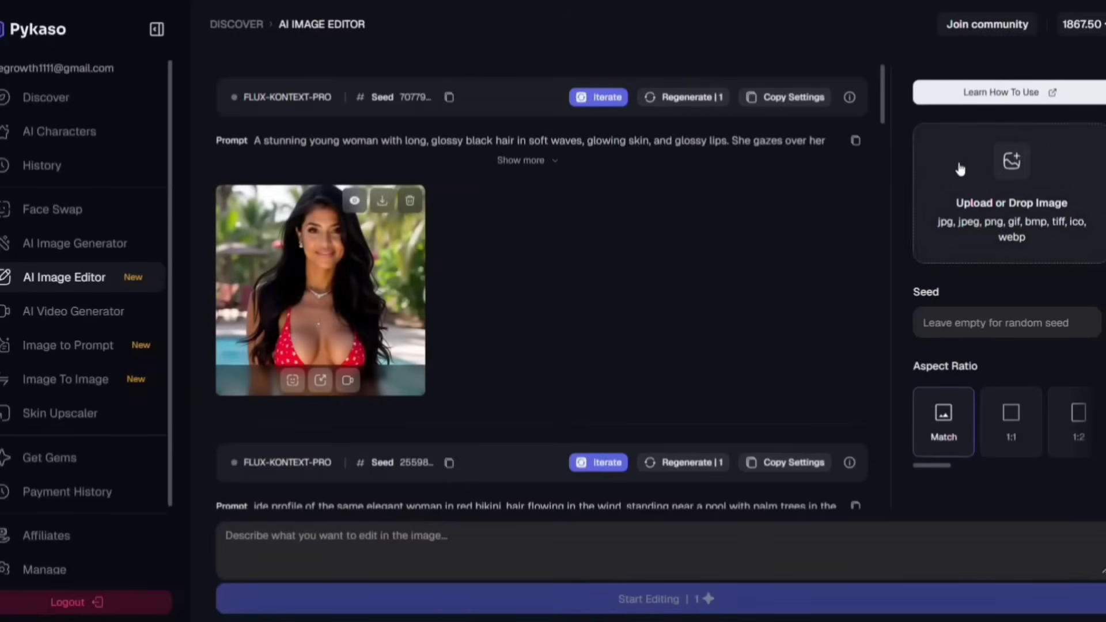
pyautogui.click(599, 97)
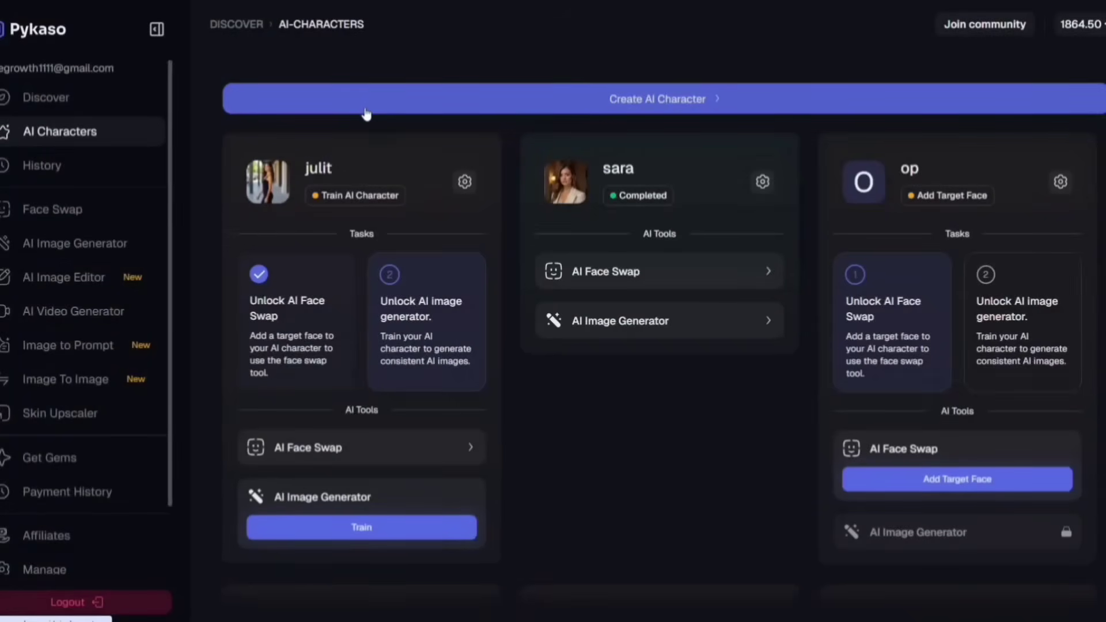
# Step: Start a new AI character and enter its name
pyautogui.click(366, 104)
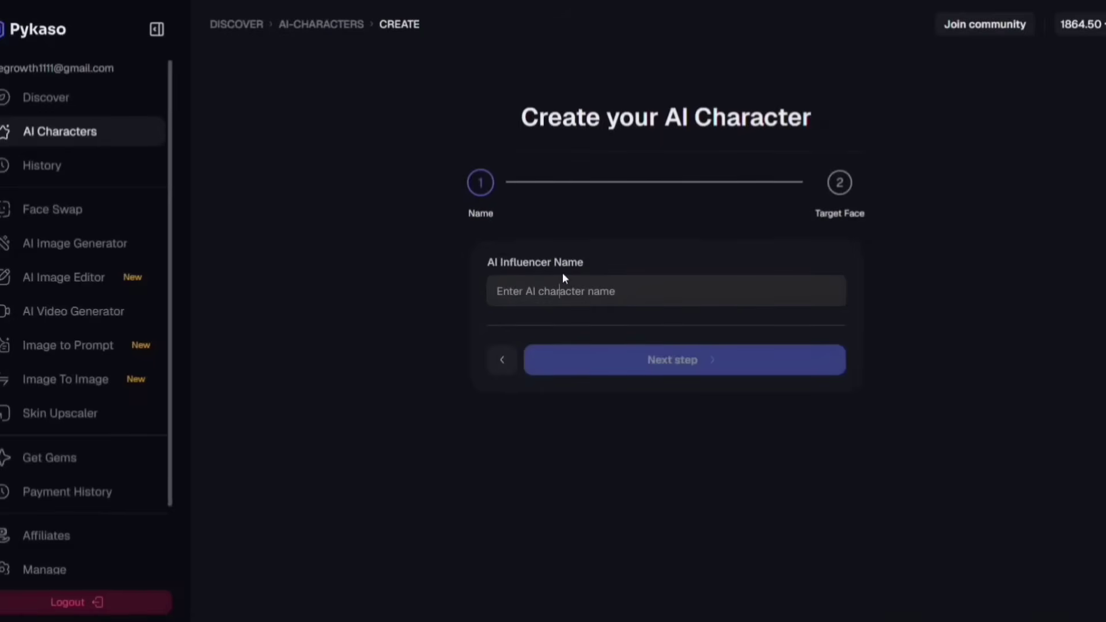
pyautogui.click(563, 288)
pyautogui.write('Luna')
pyautogui.click(545, 363)
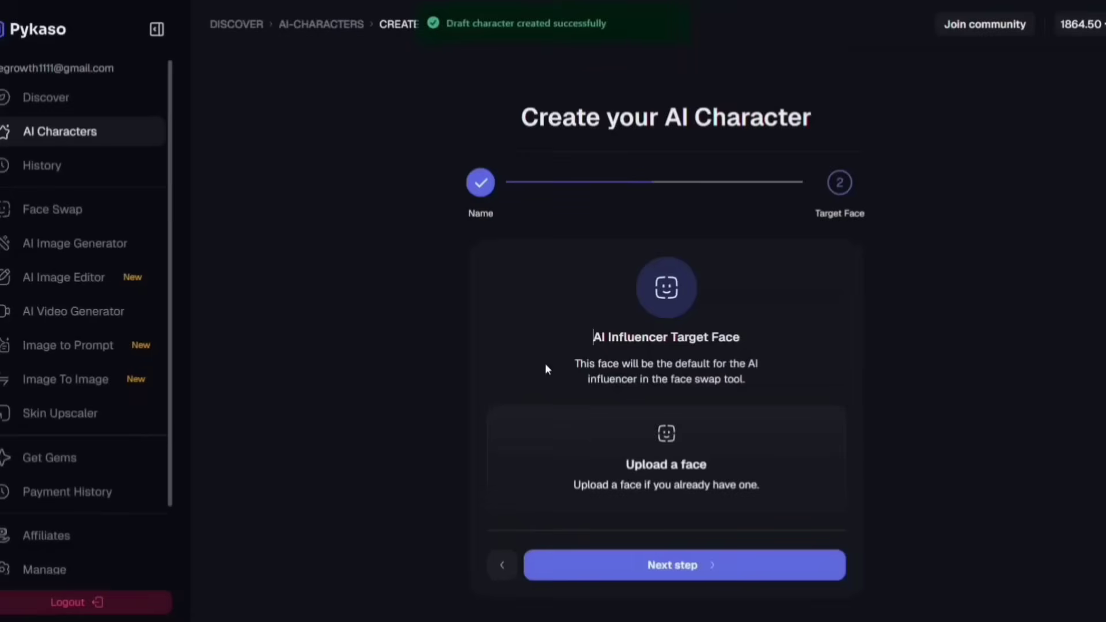
# Step: Set the latest generated PNG as the target face, save it, and create the character
pyautogui.click(597, 483)
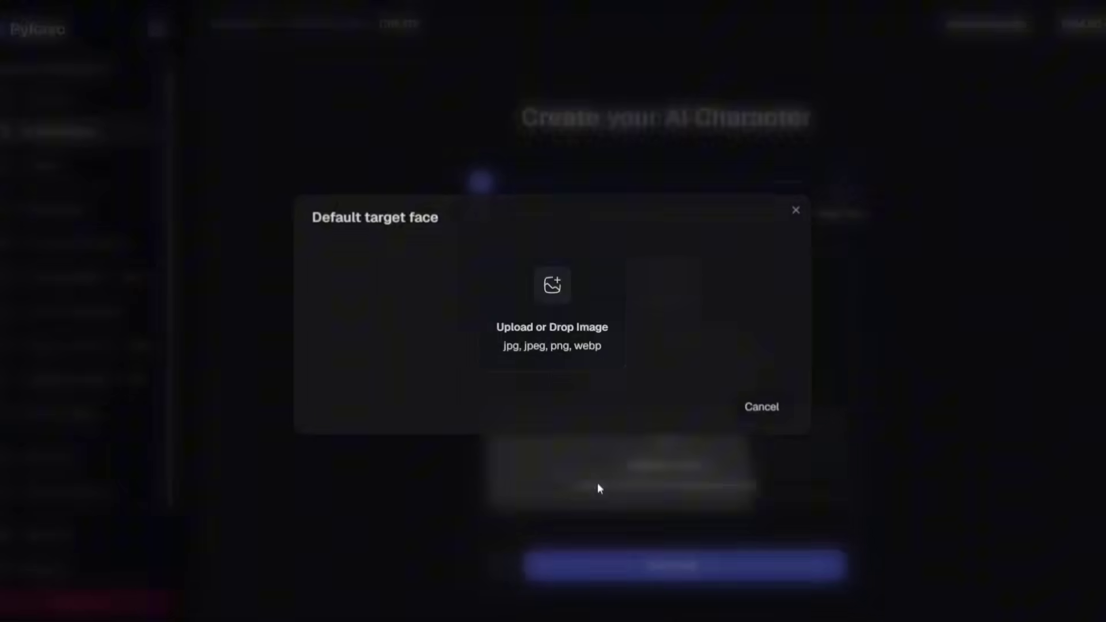
pyautogui.click(507, 346)
pyautogui.click(225, 123)
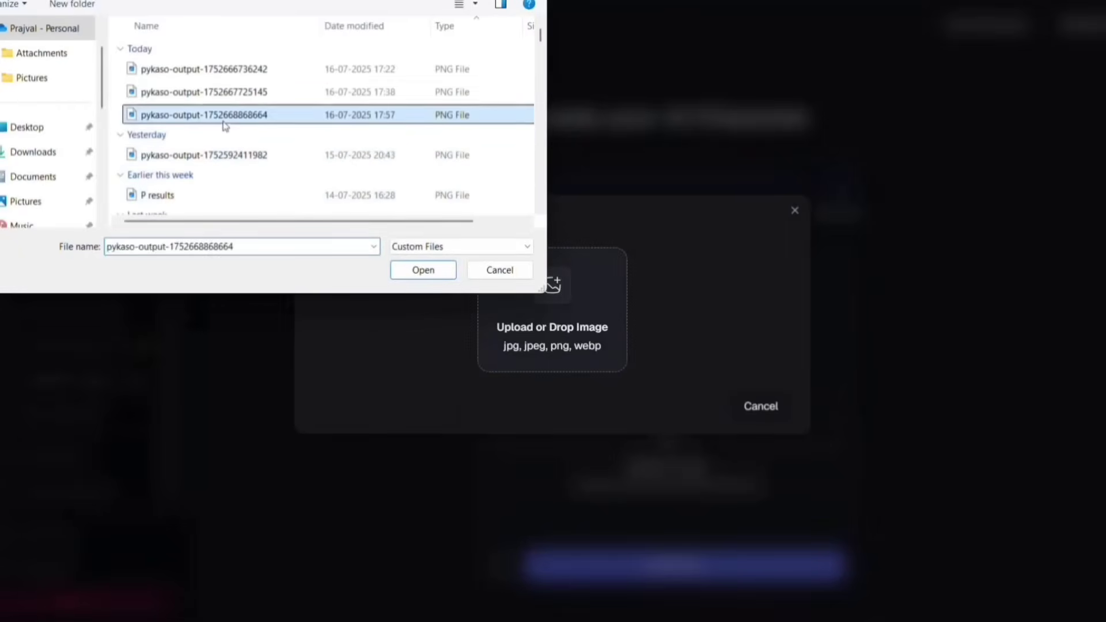
pyautogui.click(412, 270)
pyautogui.scroll(-1, 444, 353)
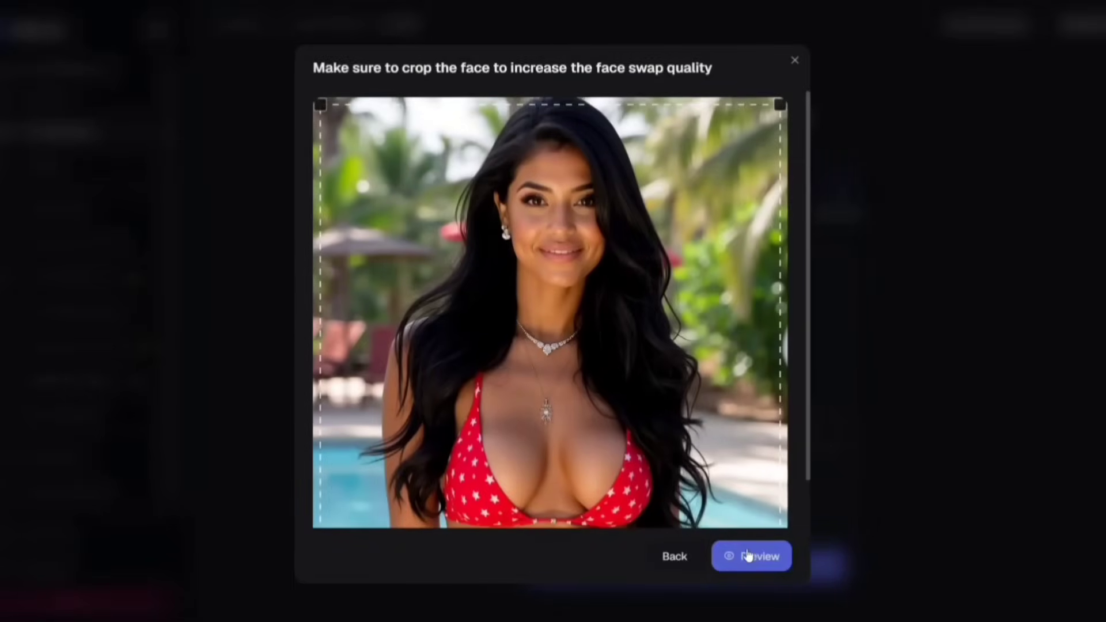
pyautogui.click(748, 555)
pyautogui.click(739, 439)
pyautogui.click(609, 490)
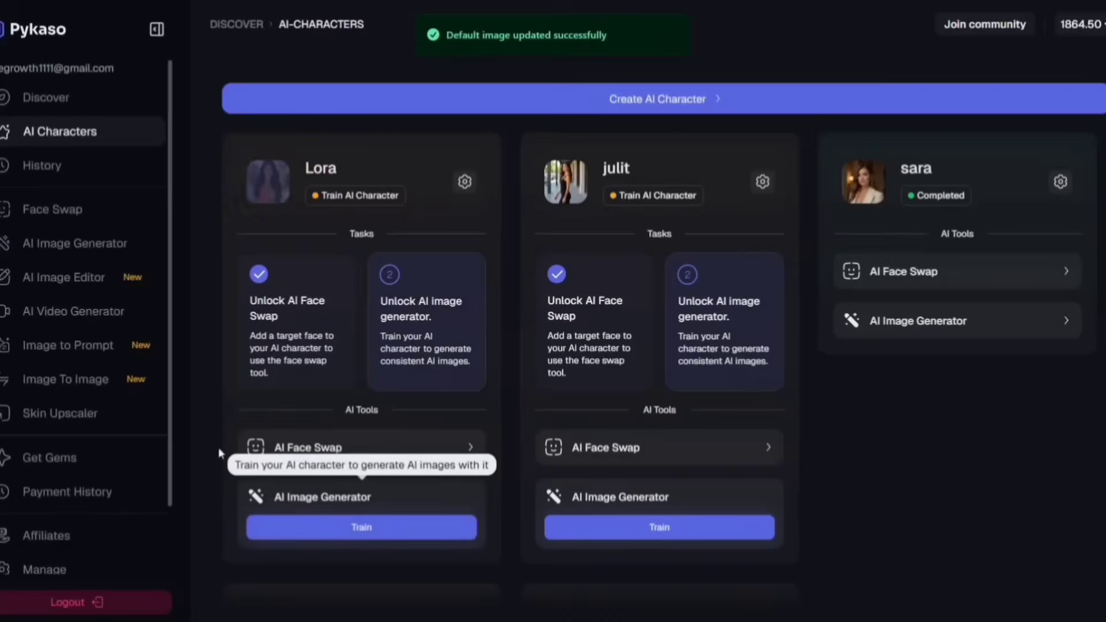
# Step: Upload the 12 training photos on Lora's training page
pyautogui.moveTo(298, 499); pyautogui.dragTo(334, 507)
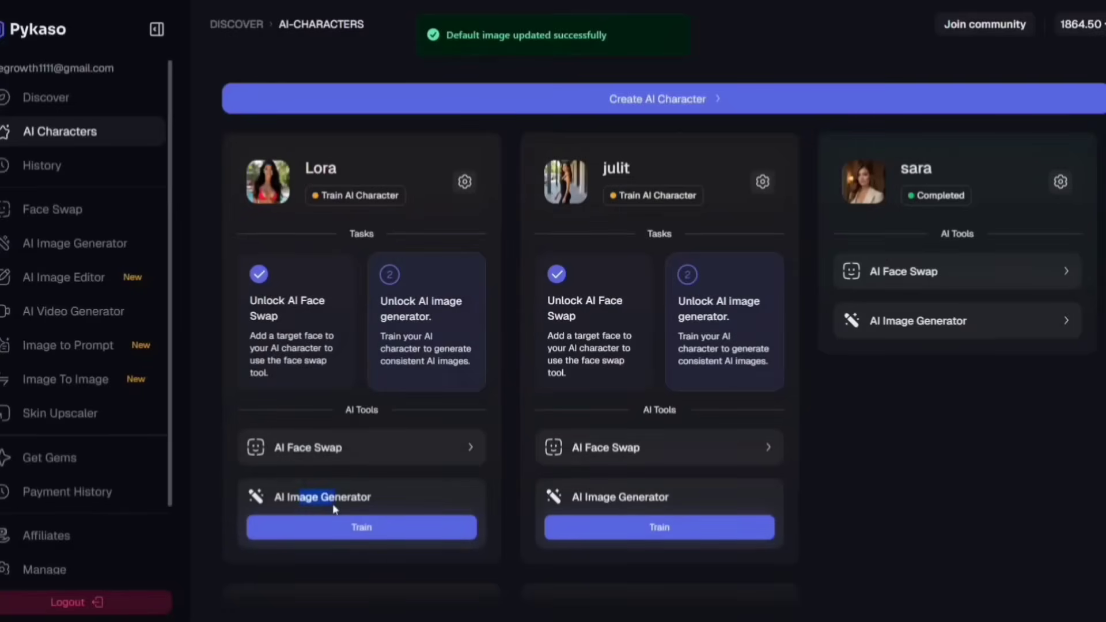
pyautogui.click(357, 529)
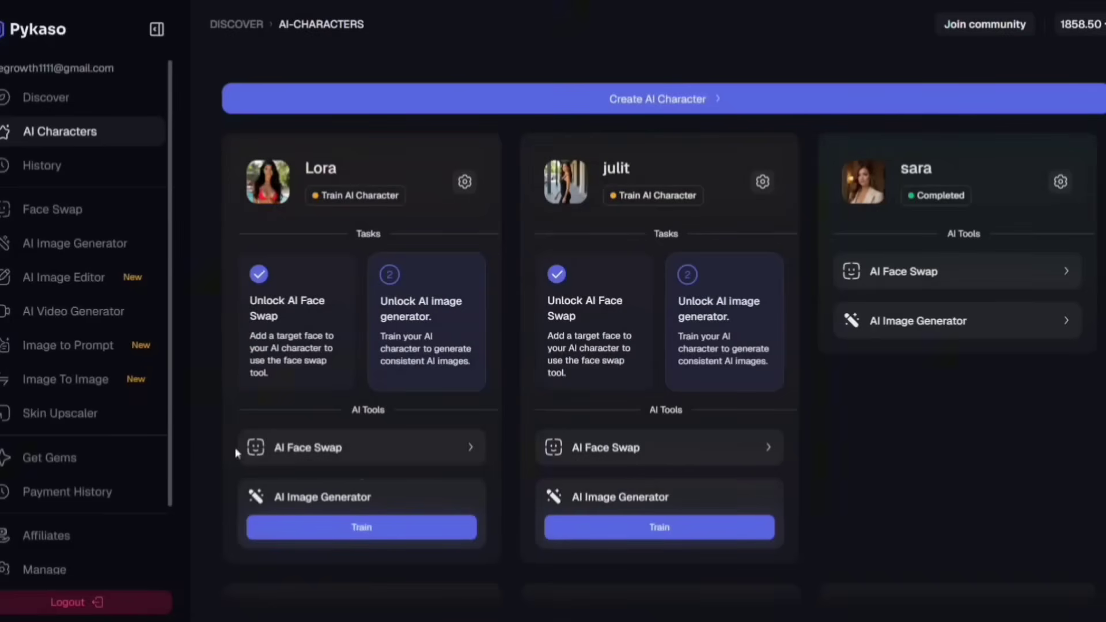
pyautogui.click(264, 536)
pyautogui.moveTo(488, 269); pyautogui.dragTo(551, 337)
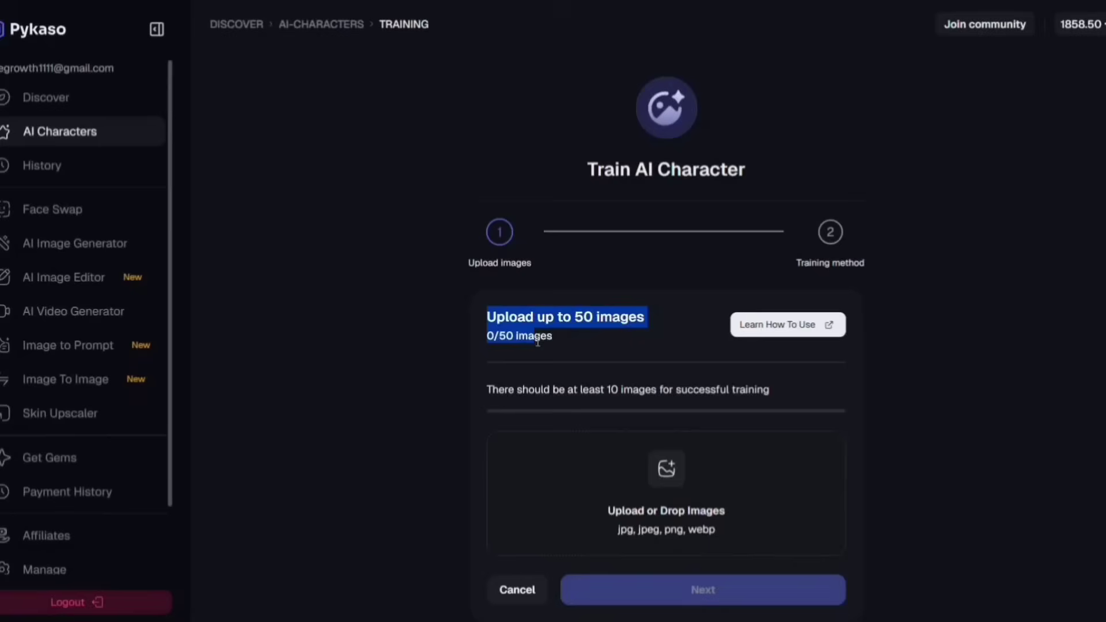
pyautogui.click(595, 506)
pyautogui.moveTo(113, 75); pyautogui.dragTo(297, 124)
pyautogui.click(412, 264)
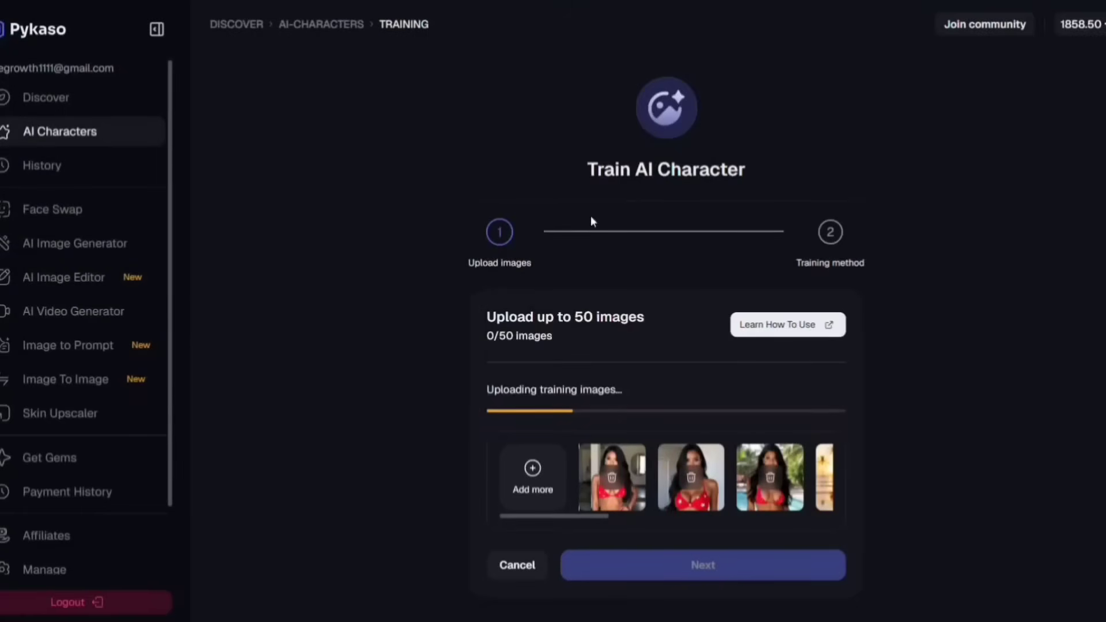
# Step: Accept the image rights statement, set 4000 training steps, and start training
pyautogui.click(494, 543)
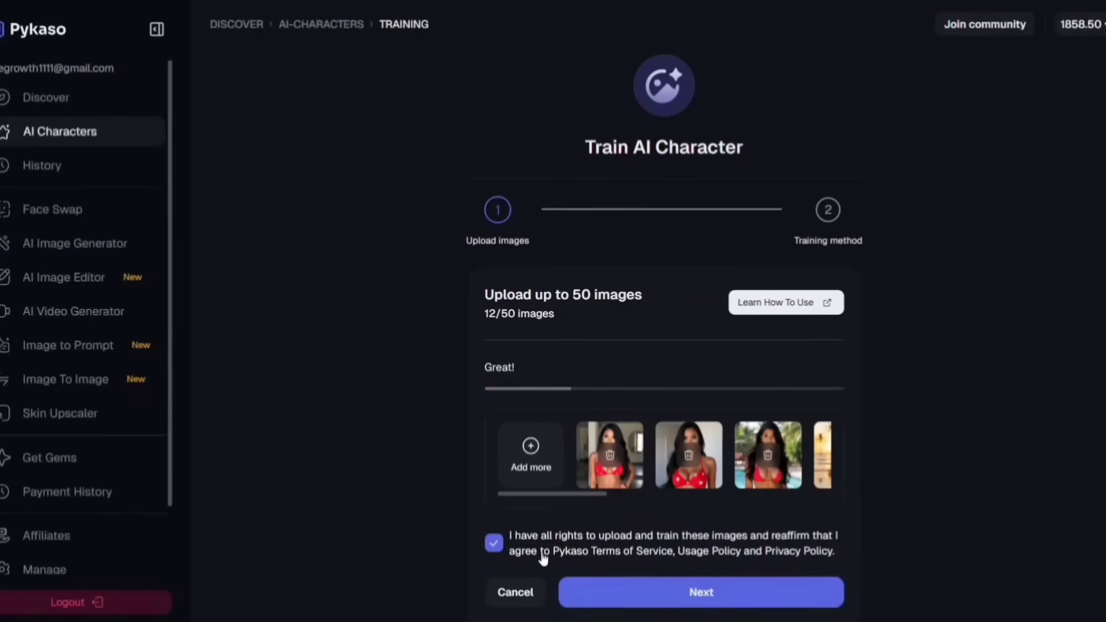
pyautogui.click(635, 592)
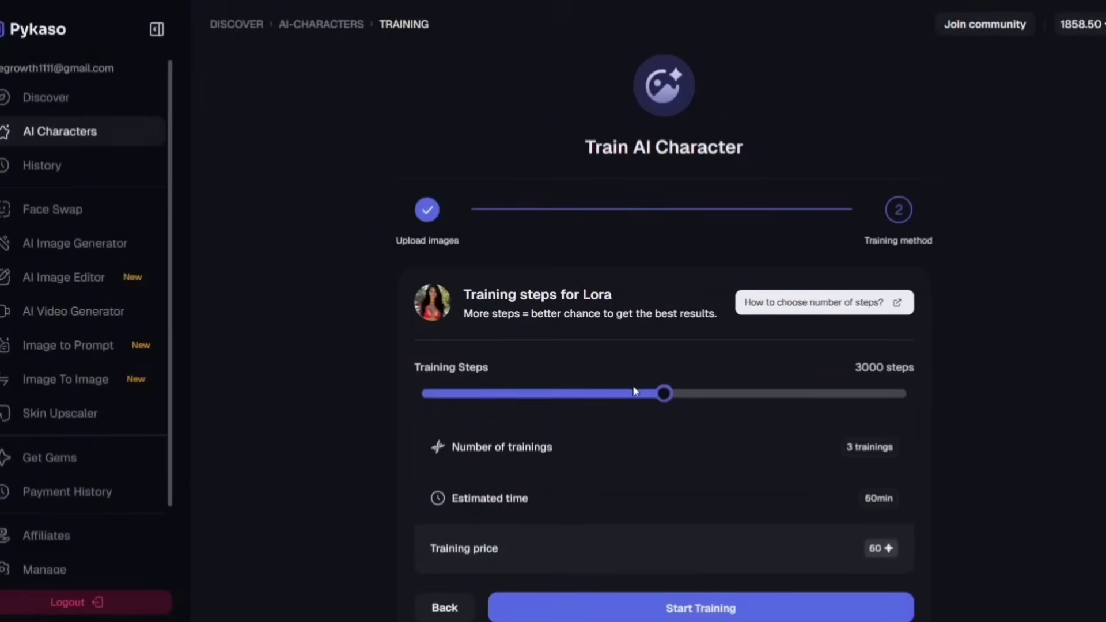
pyautogui.moveTo(635, 391); pyautogui.dragTo(903, 392)
pyautogui.moveTo(916, 371); pyautogui.dragTo(407, 373)
pyautogui.click(832, 424)
pyautogui.click(545, 392)
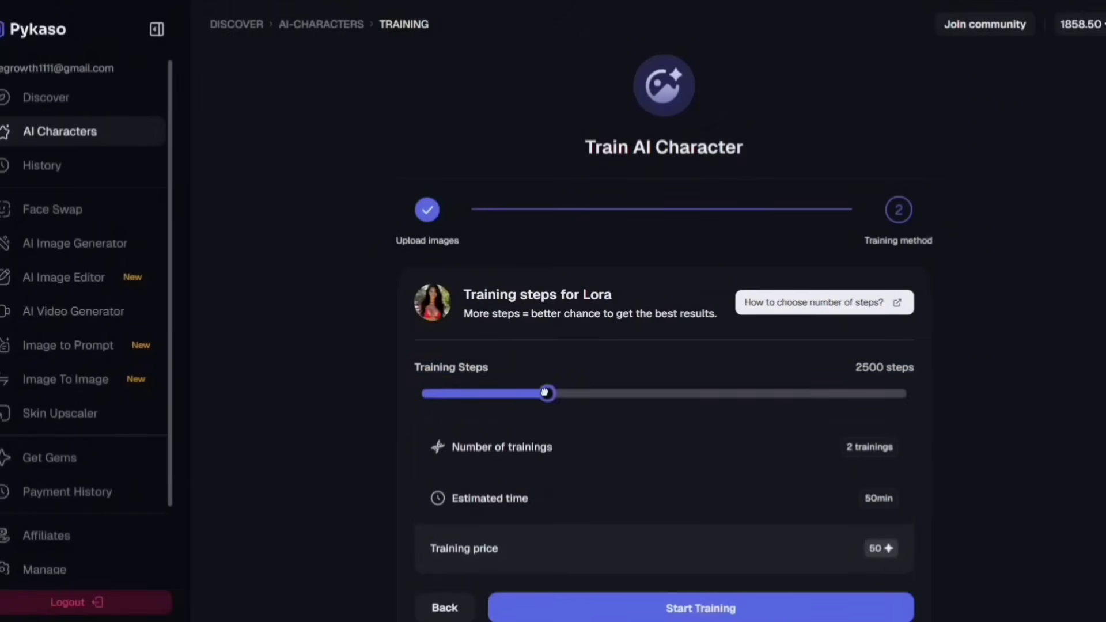
pyautogui.moveTo(545, 392); pyautogui.dragTo(904, 393)
pyautogui.scroll(-1, 578, 591)
pyautogui.click(578, 591)
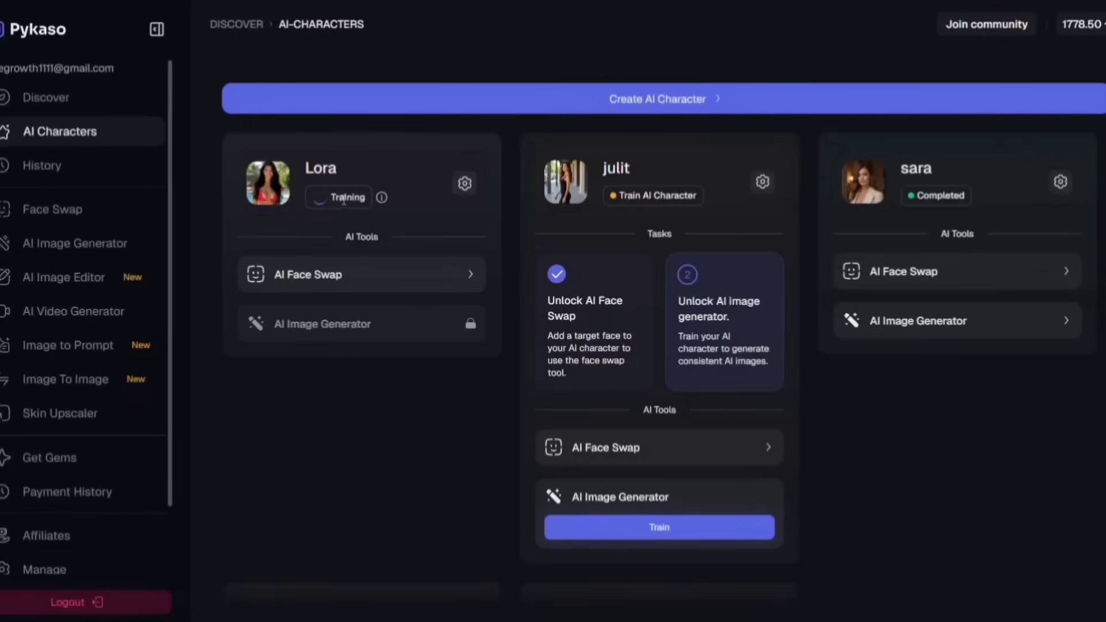
pyautogui.moveTo(381, 197)
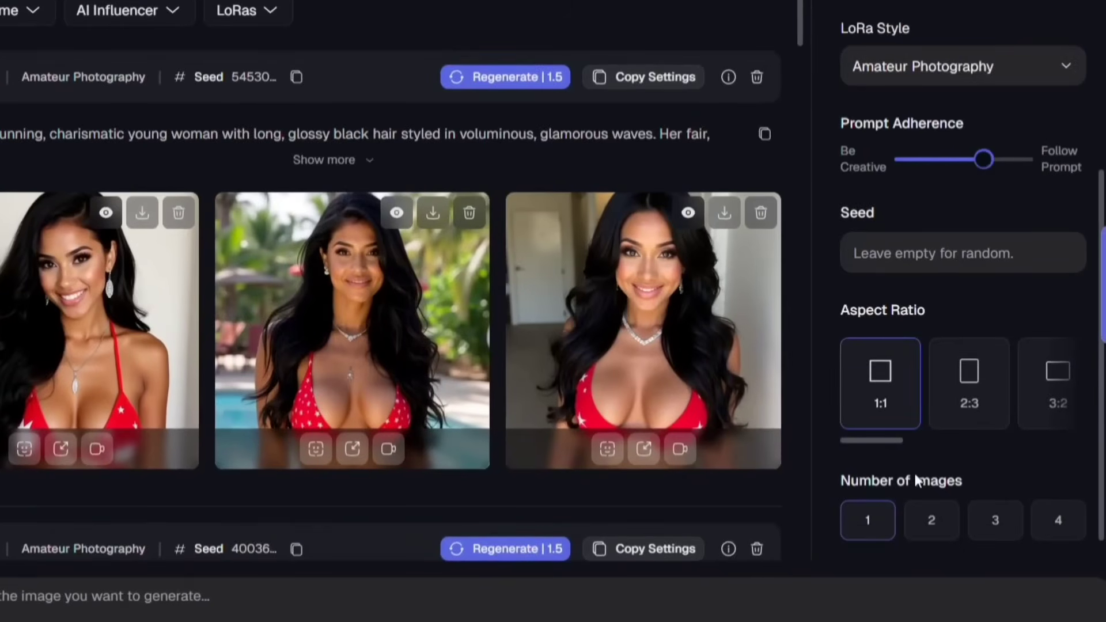
# Step: Select Lora as the AI character and paste the white crop top and jeans prompt
pyautogui.scroll(4, 917, 480)
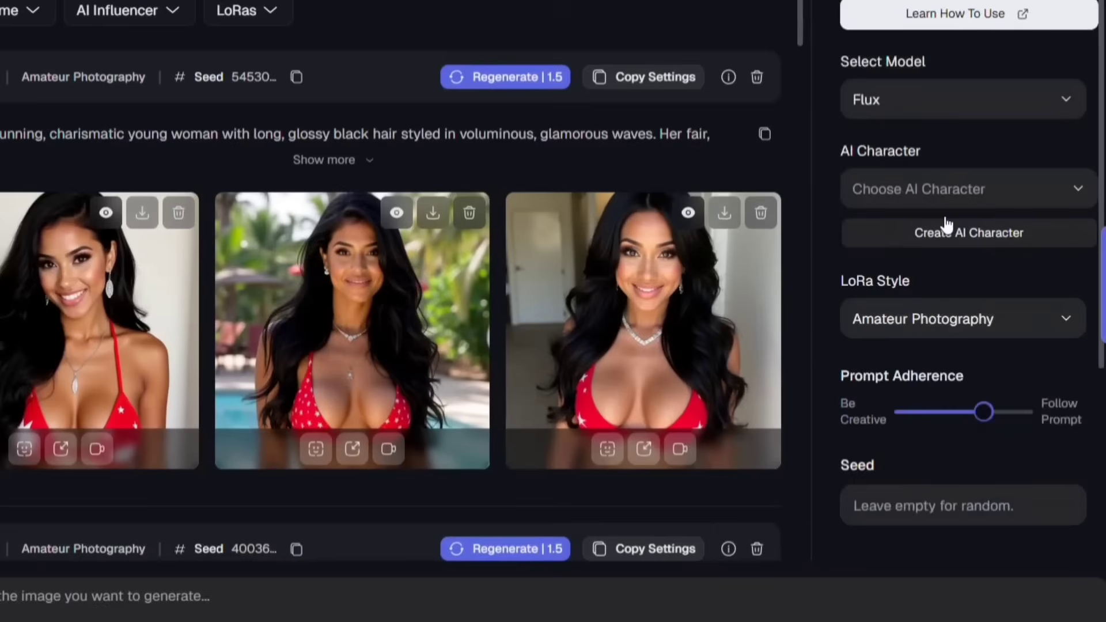
pyautogui.click(950, 189)
pyautogui.click(909, 242)
pyautogui.click(23, 612)
pyautogui.hotkey('ctrl', 'v')
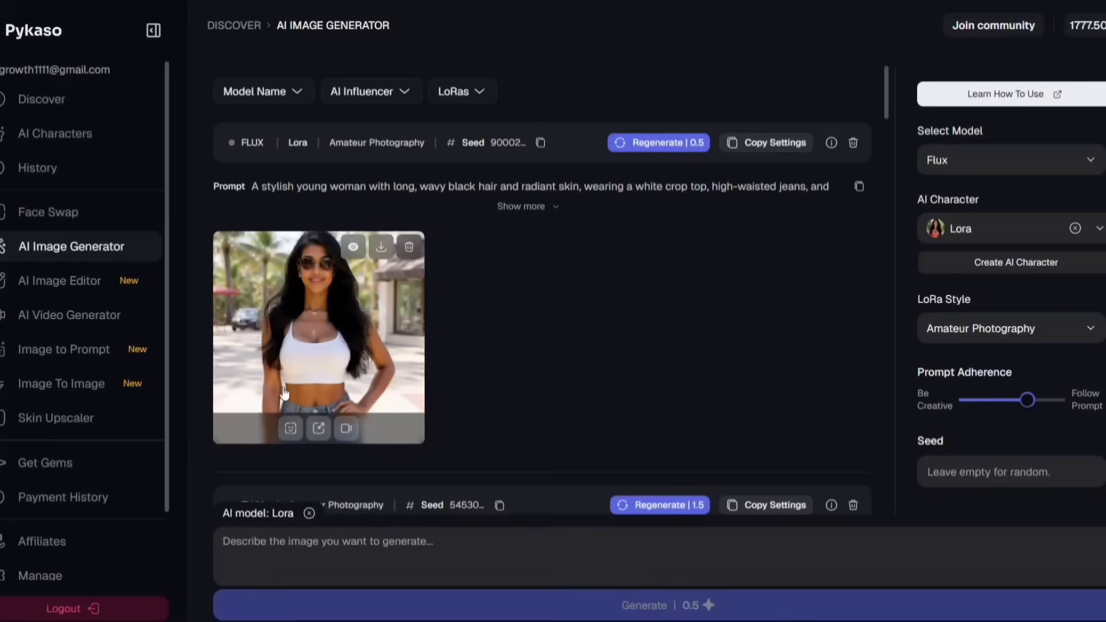
# Step: Preview the generated Lora image and send it to the Skin Upscaler
pyautogui.click(325, 253)
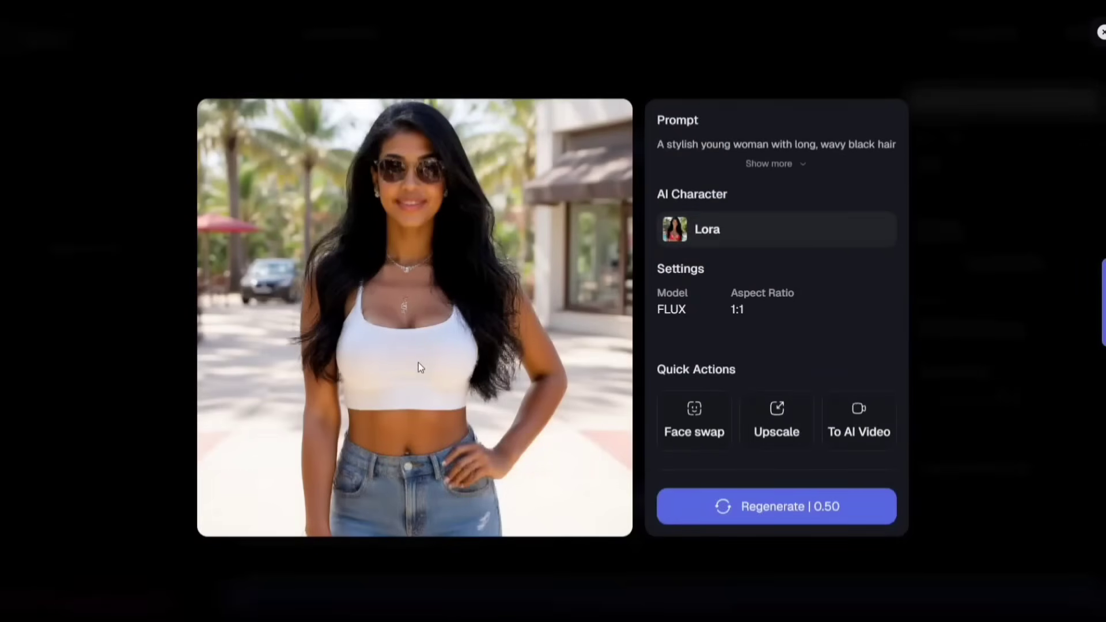
pyautogui.click(980, 321)
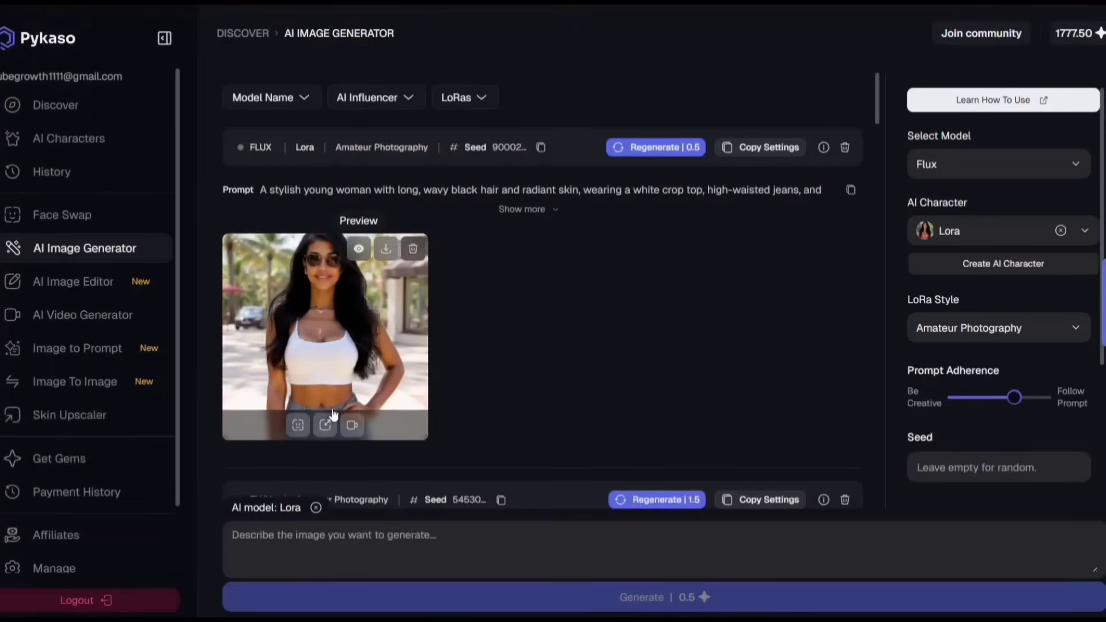
pyautogui.click(333, 423)
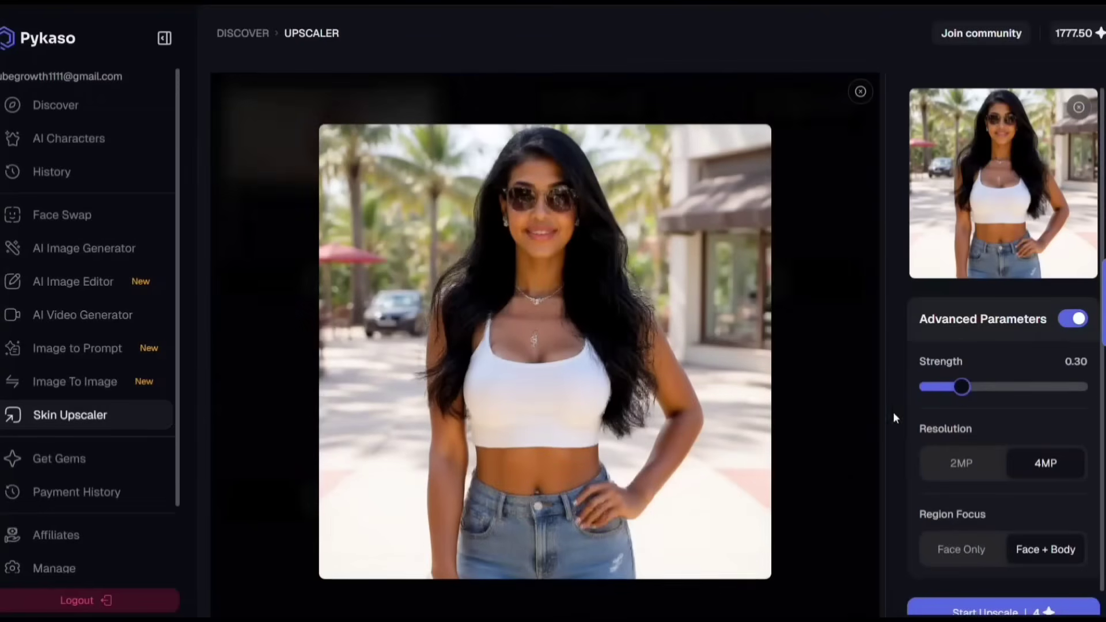
# Step: Upscale the image at 0.25 strength, 4MP, Face + Body, then close the before/after preview
pyautogui.click(1072, 319)
pyautogui.click(1073, 320)
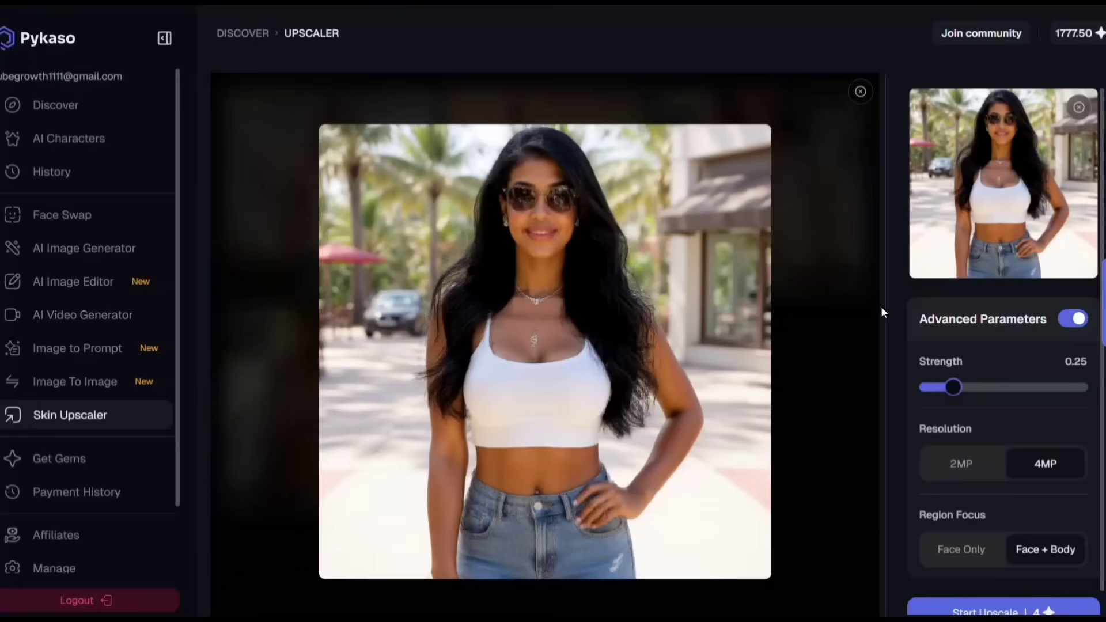
pyautogui.scroll(-1, 987, 497)
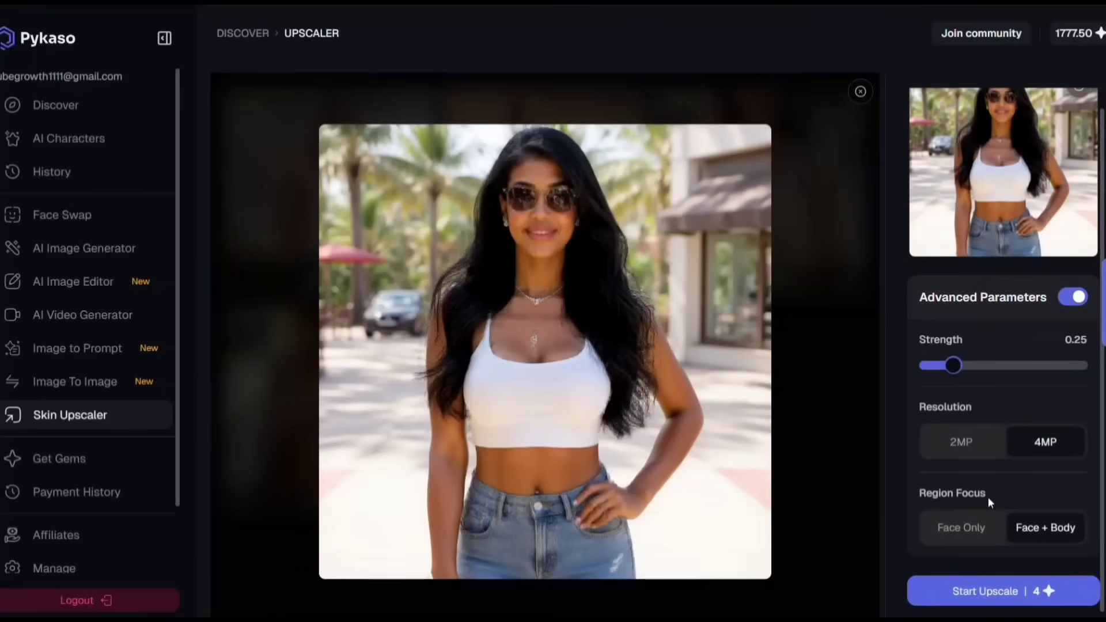
pyautogui.click(980, 444)
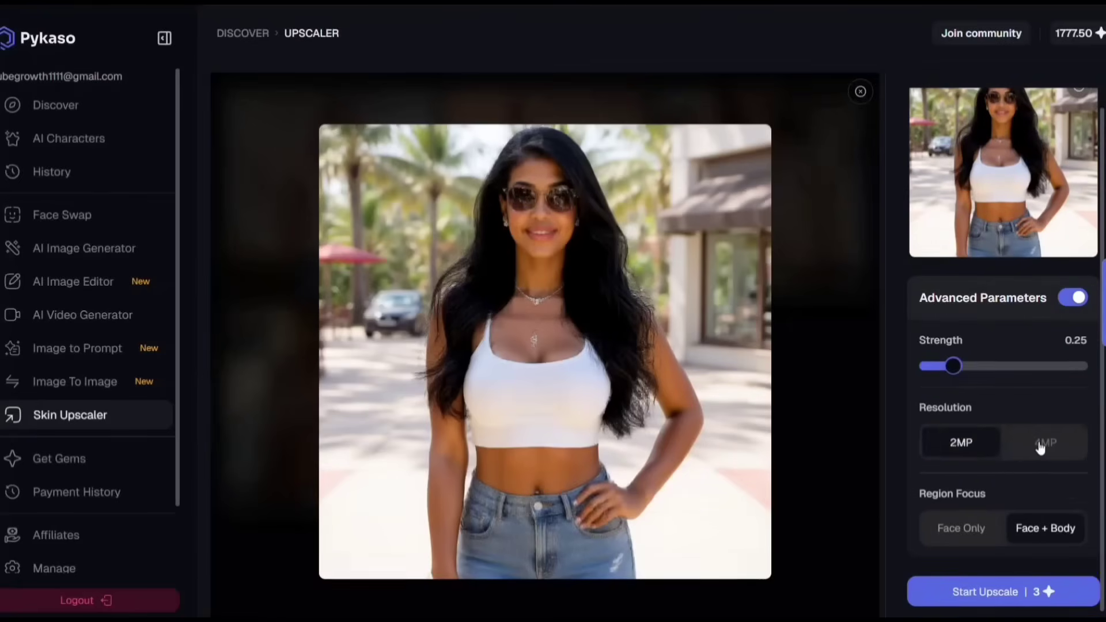
pyautogui.click(1037, 444)
pyautogui.click(969, 535)
pyautogui.click(1025, 532)
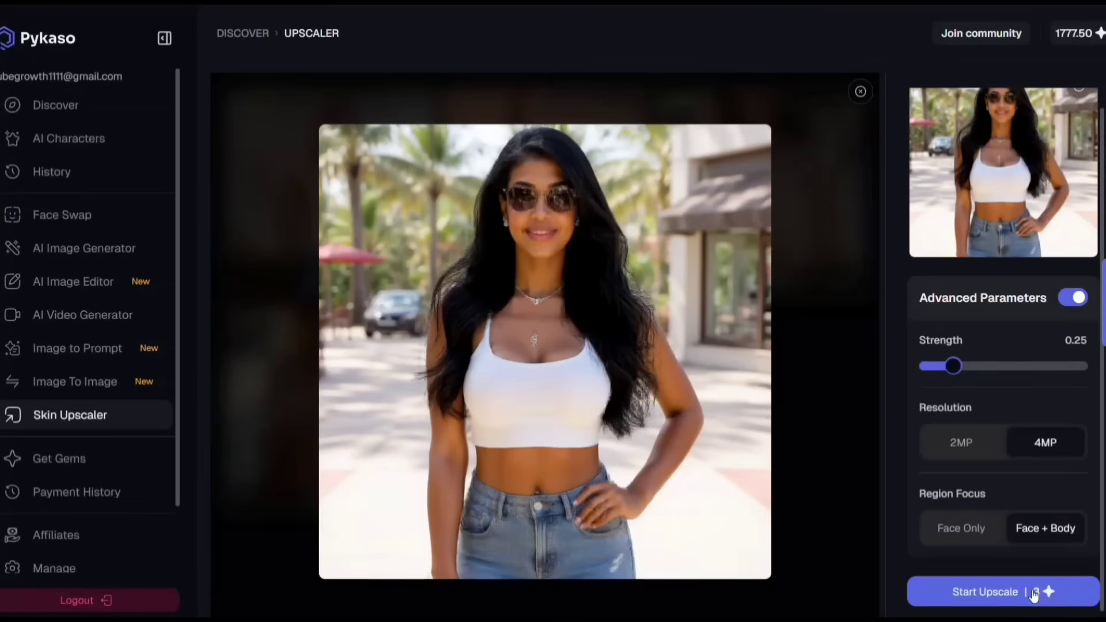
pyautogui.click(1023, 597)
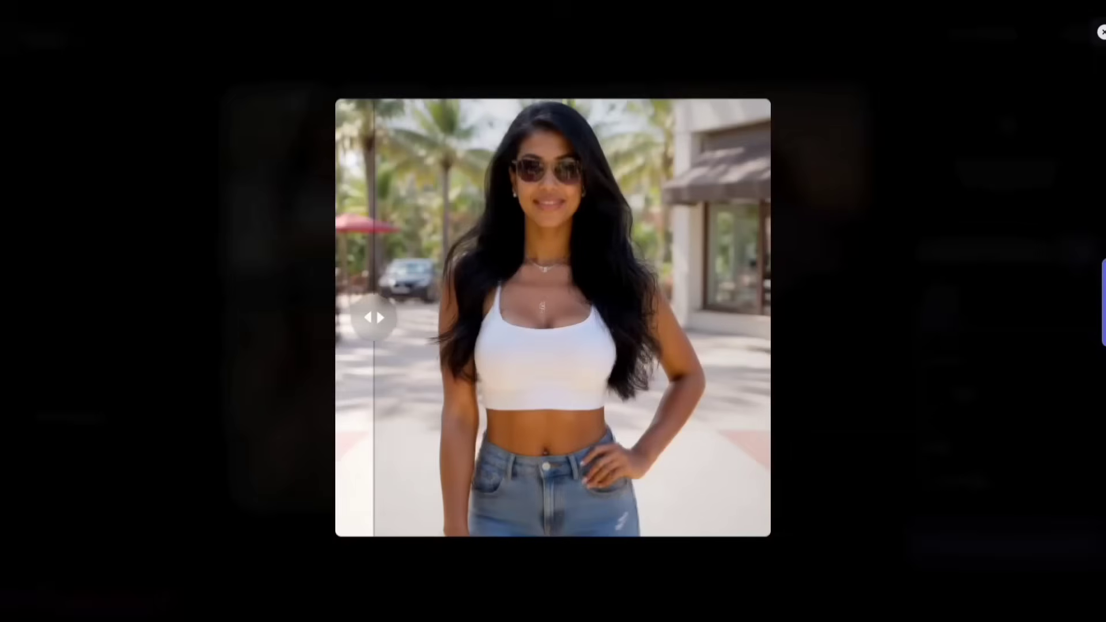
pyautogui.press('Escape')
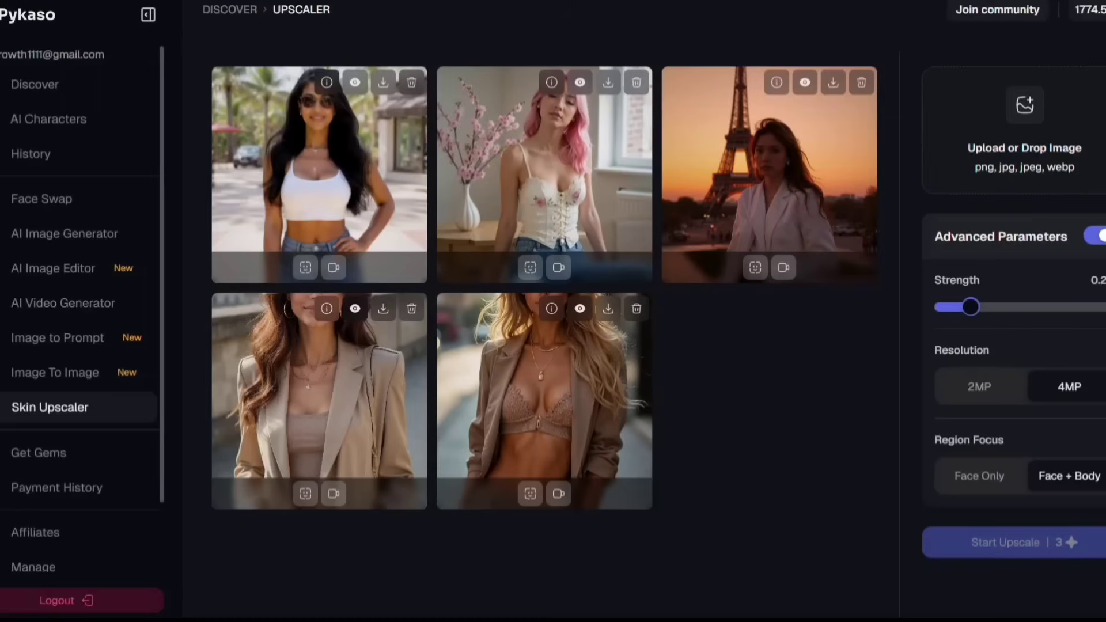
# Step: Replace the AI Video Generator prompt with the woman-walking prompt, keeping Kling 2.1
pyautogui.click(38, 305)
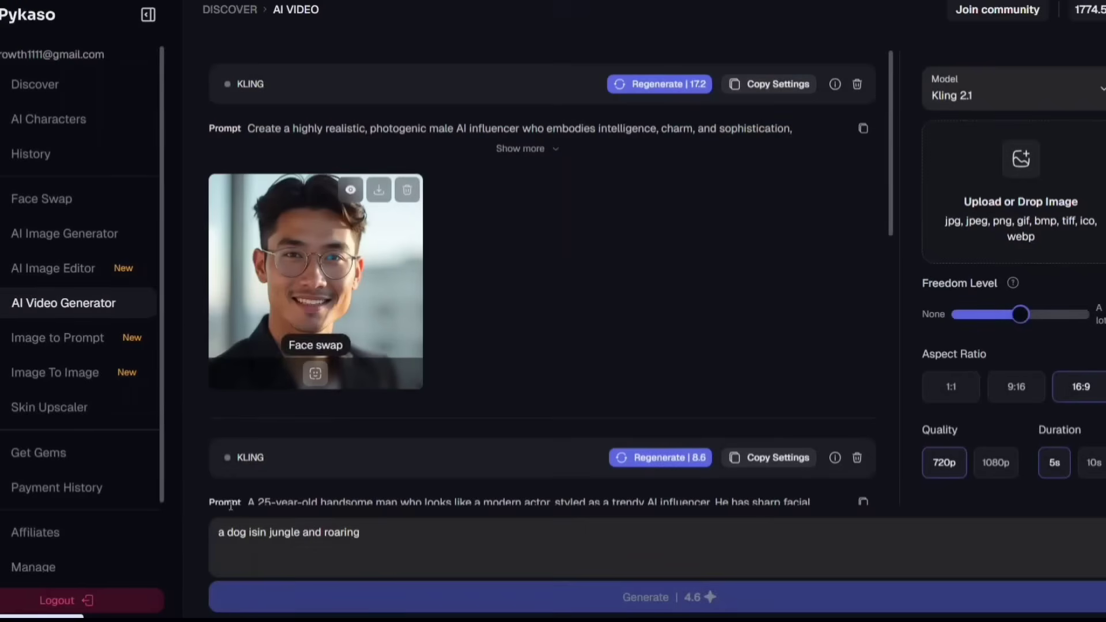
pyautogui.click(237, 546)
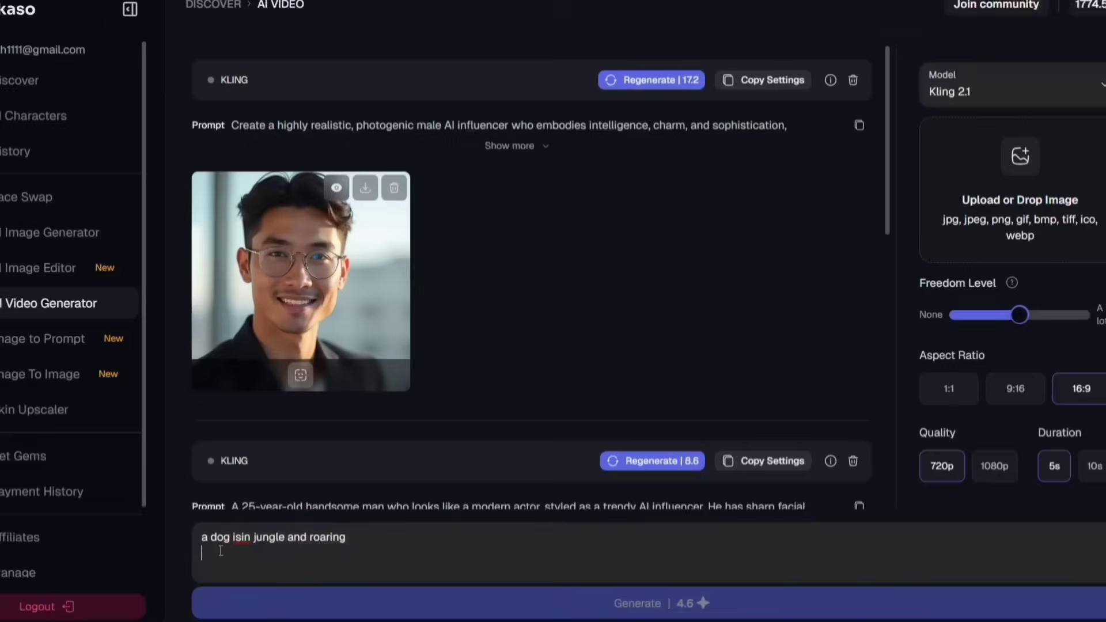
pyautogui.press('BackSpace')
pyautogui.press('BackSpace')
pyautogui.press('BackSpace')
pyautogui.press('BackSpace')
pyautogui.press('BackSpace')
pyautogui.press('BackSpace')
pyautogui.press('BackSpace')
pyautogui.press('BackSpace')
pyautogui.press('BackSpace')
pyautogui.press('BackSpace')
pyautogui.press('BackSpace')
pyautogui.press('BackSpace')
pyautogui.press('BackSpace')
pyautogui.press('BackSpace')
pyautogui.press('BackSpace')
pyautogui.press('BackSpace')
pyautogui.press('BackSpace')
pyautogui.press('BackSpace')
pyautogui.press('BackSpace')
pyautogui.press('BackSpace')
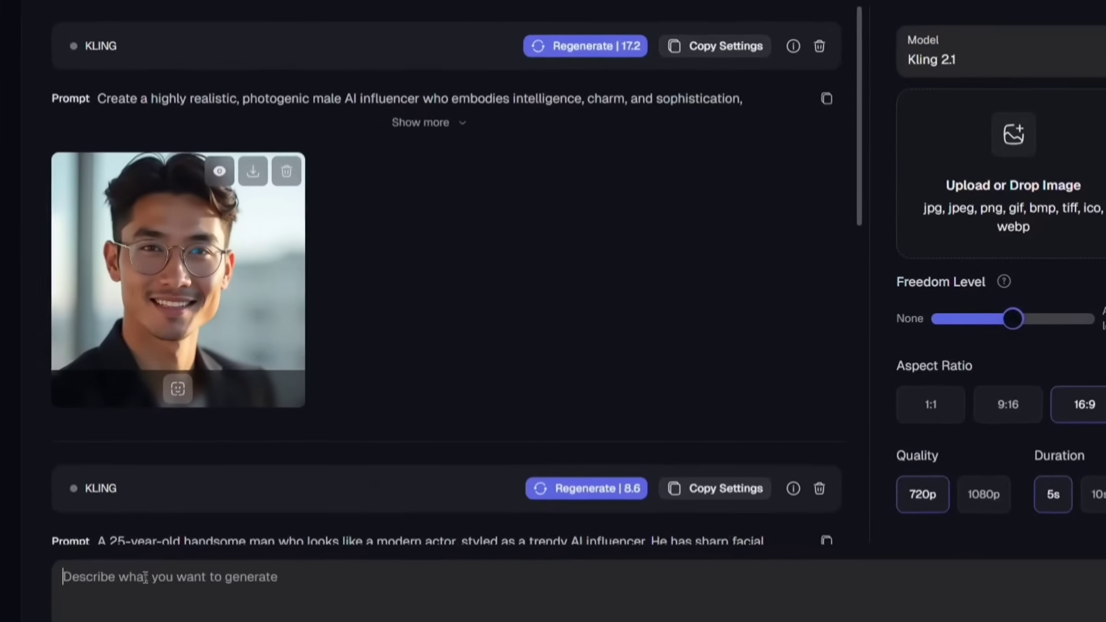
pyautogui.hotkey('ctrl', 'v')
pyautogui.click(1000, 29)
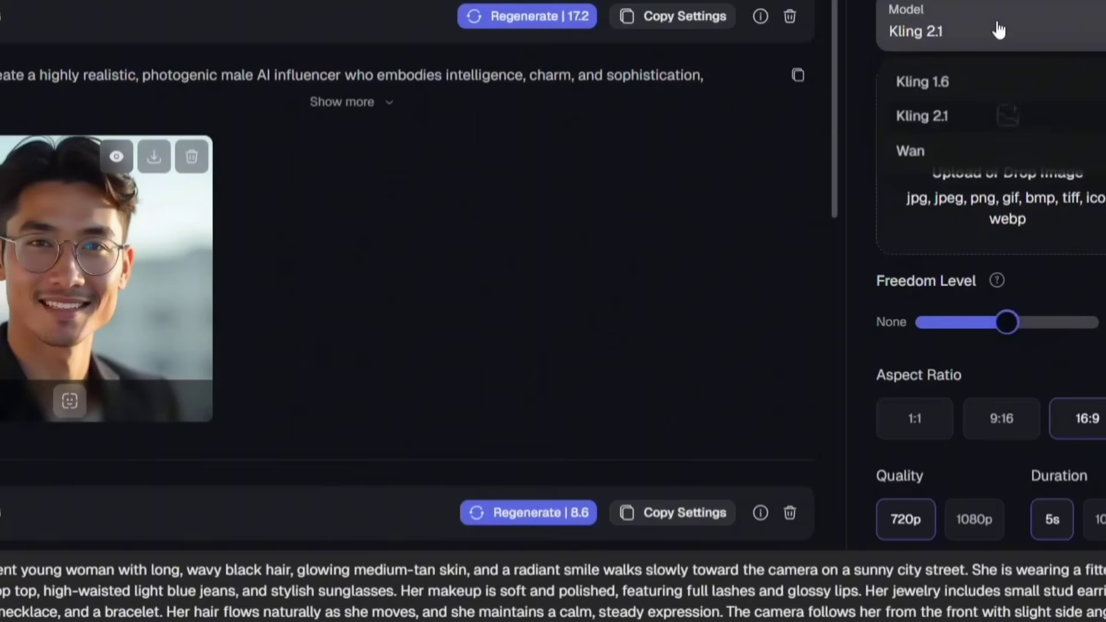
pyautogui.click(925, 119)
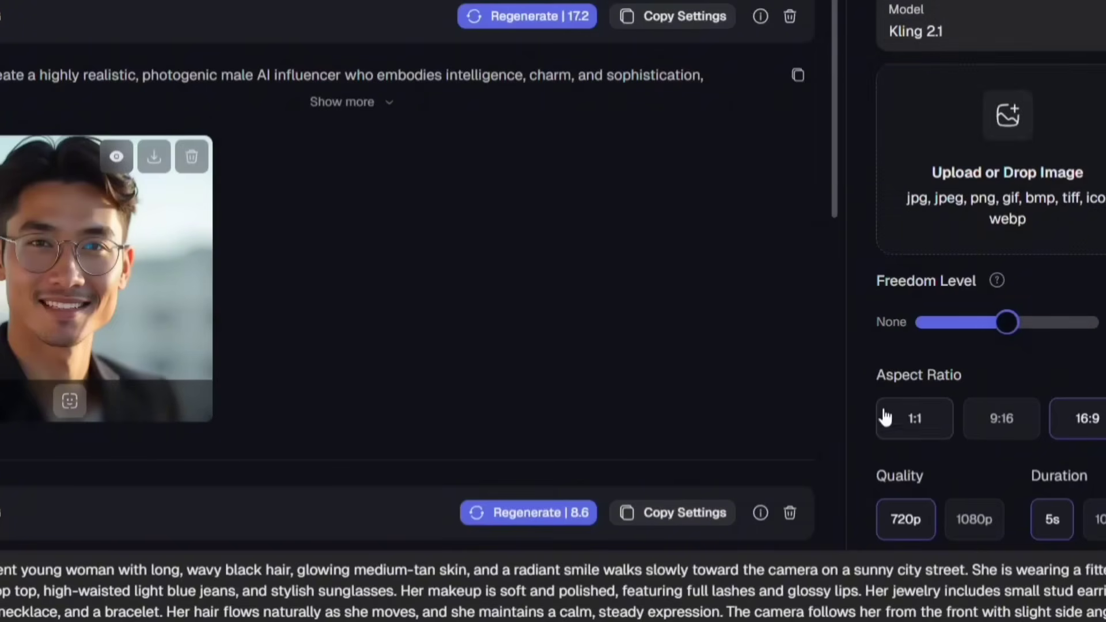
pyautogui.scroll(-1, 1001, 514)
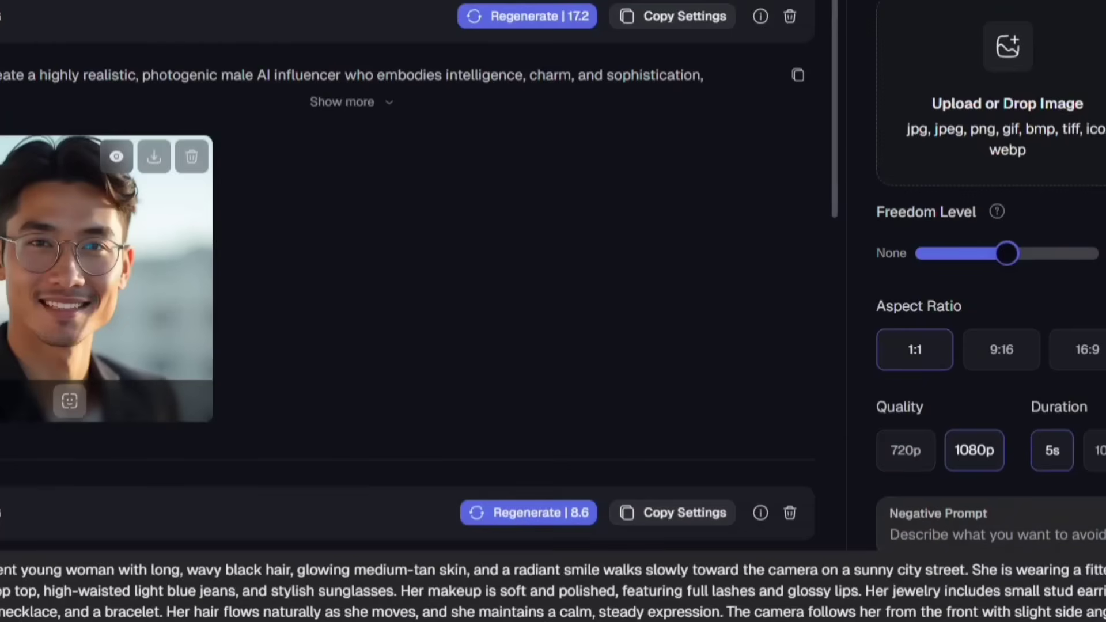
# Step: Add the negative prompt and the woman's source photo, generate the video, and view it
pyautogui.click(923, 525)
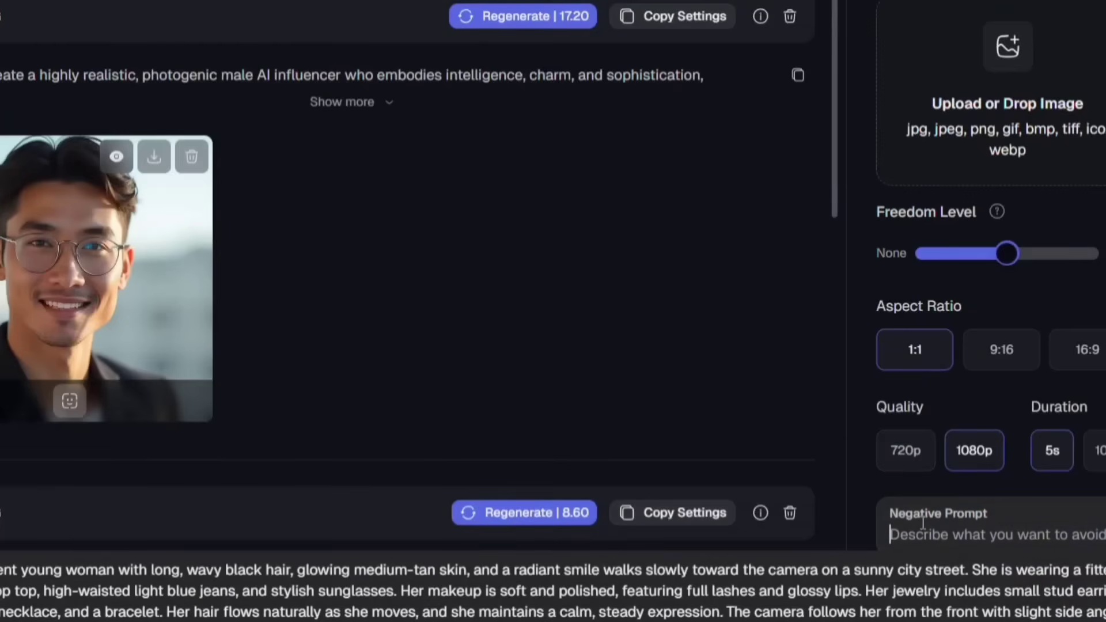
pyautogui.hotkey('ctrl', 'v')
pyautogui.click(1016, 246)
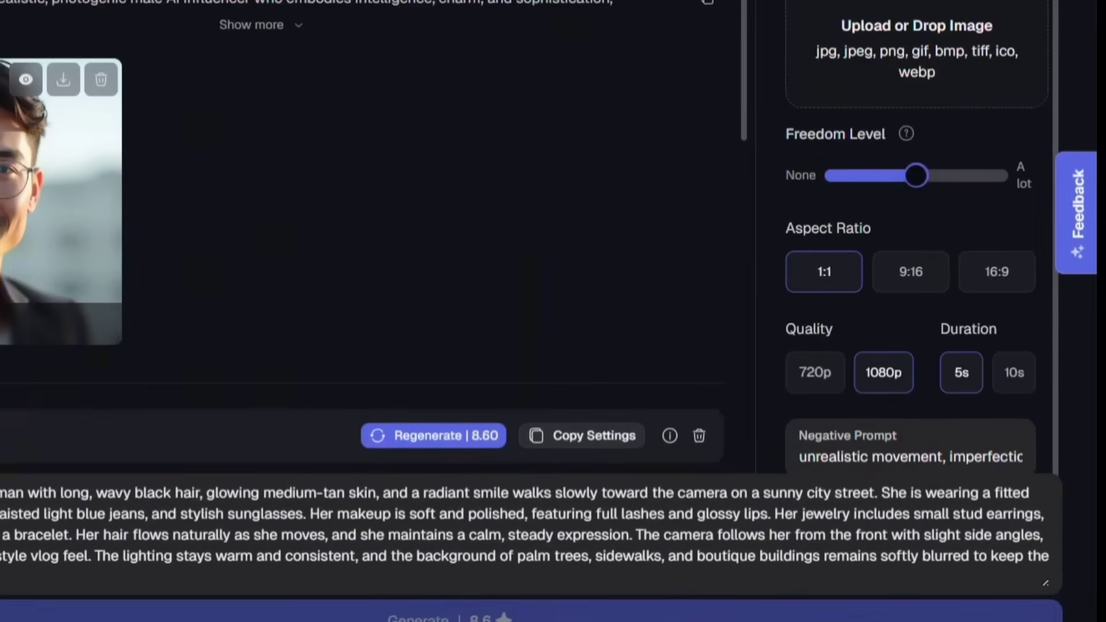
pyautogui.click(916, 52)
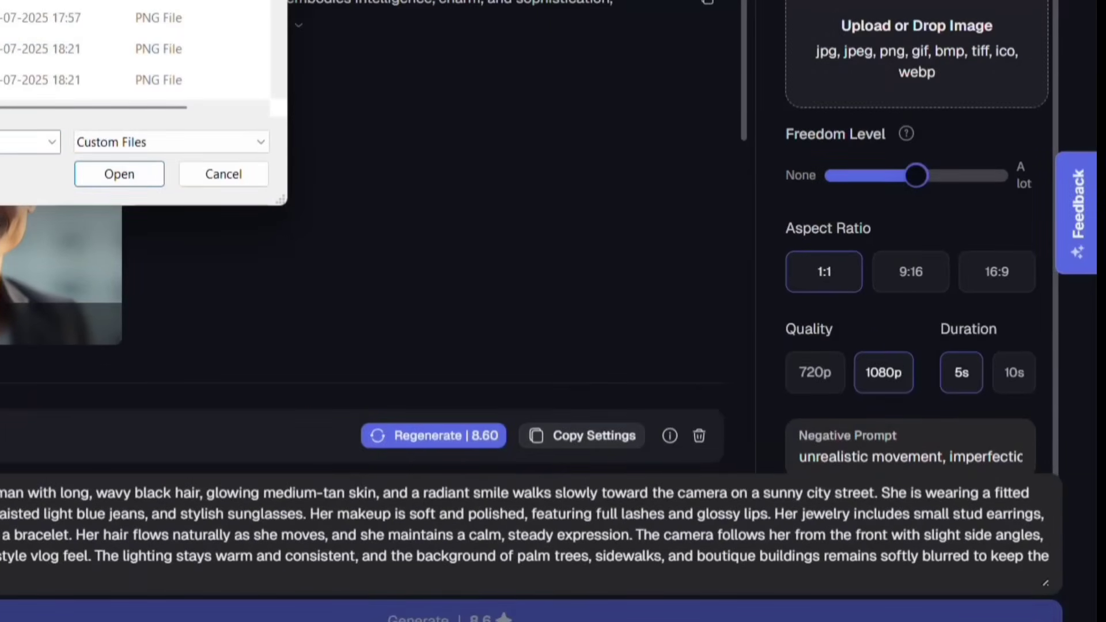
pyautogui.click(119, 174)
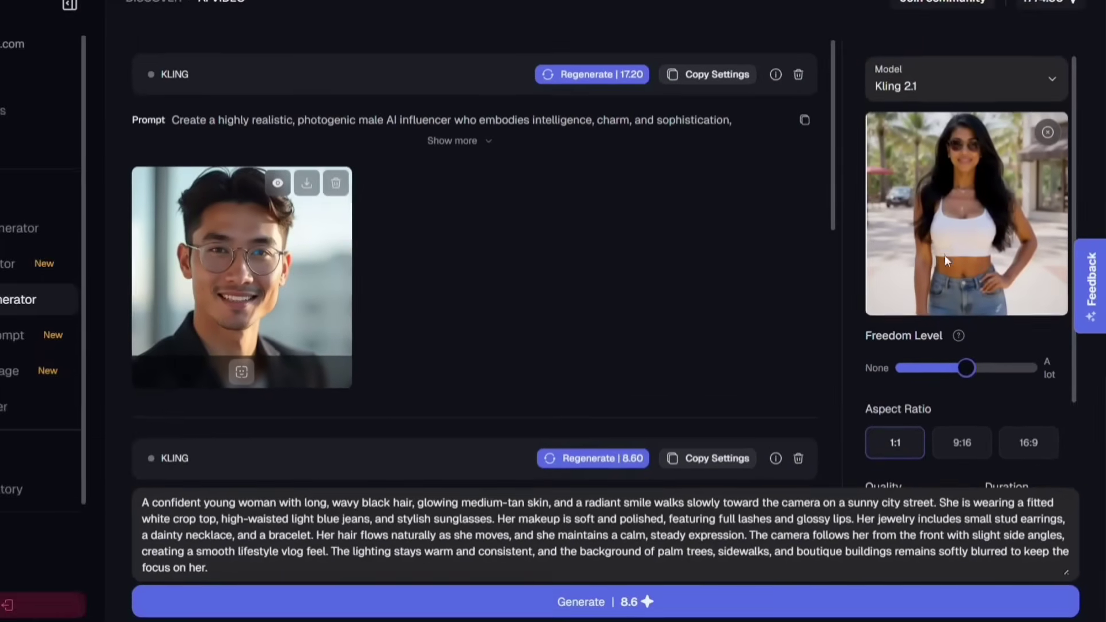
pyautogui.click(633, 605)
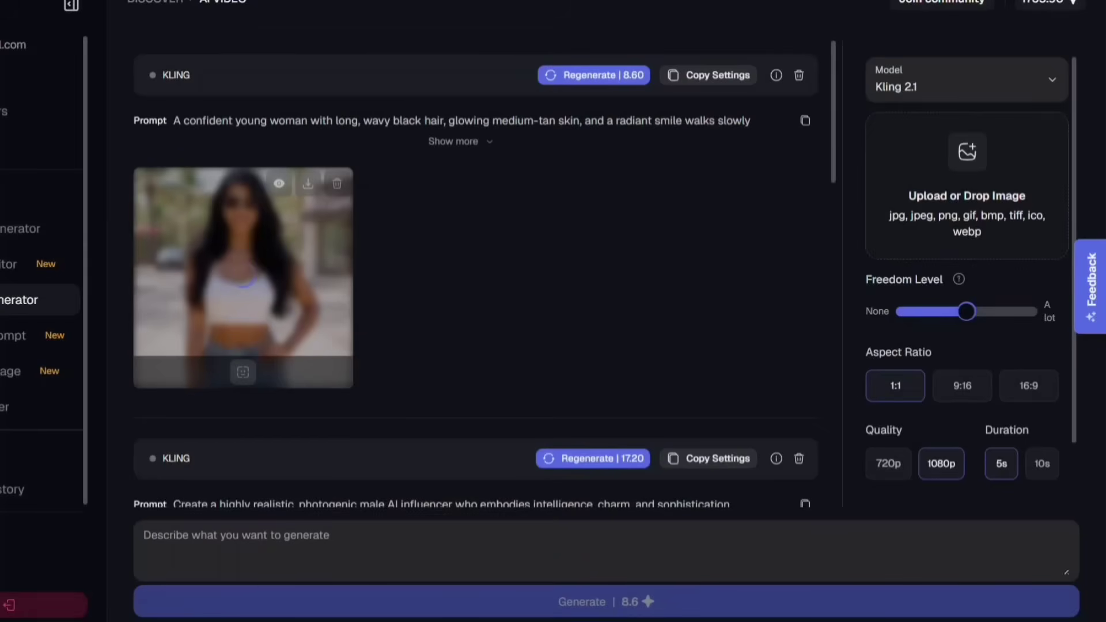
pyautogui.click(270, 233)
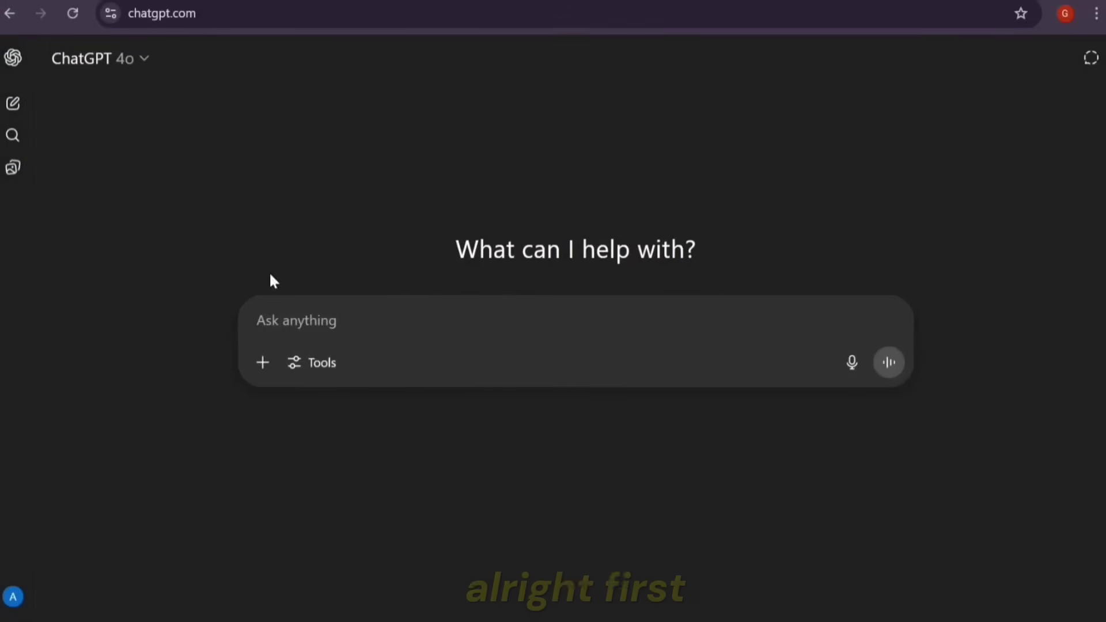
# Step: Send Lora's photo with the Veo 3 selfie-vlog request and select the returned prompt
pyautogui.click(261, 365)
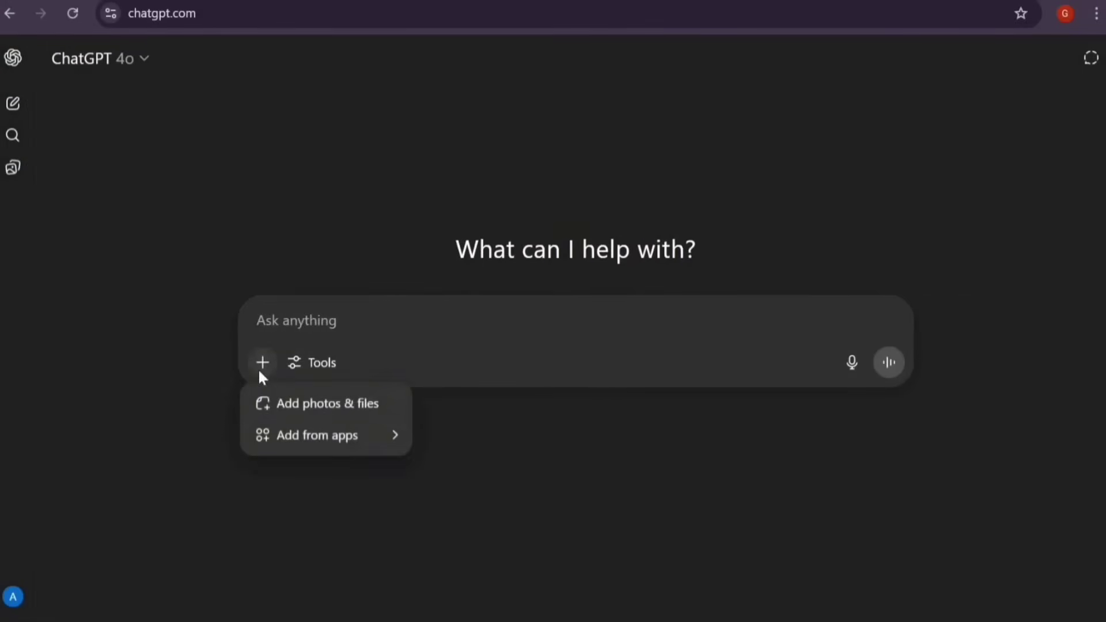
pyautogui.click(302, 403)
pyautogui.click(297, 172)
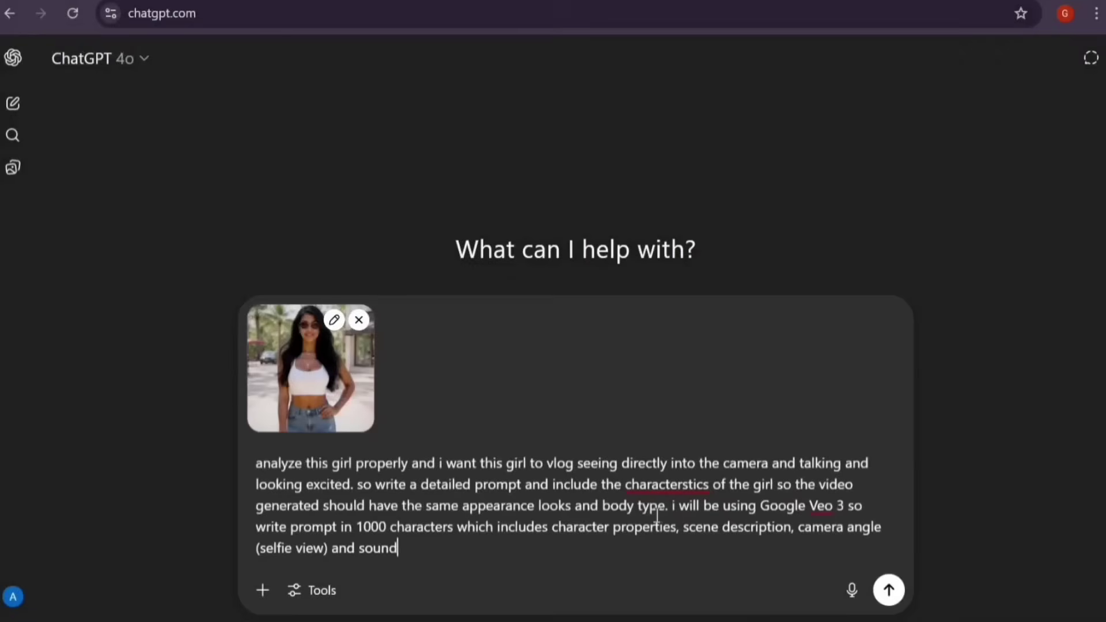
pyautogui.press('Return')
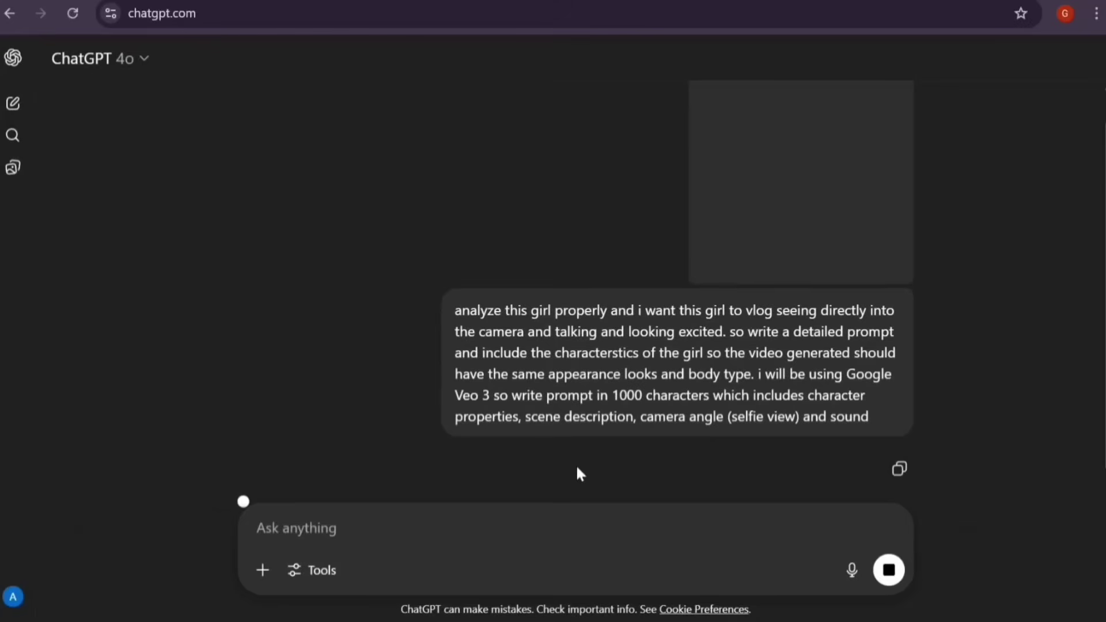
pyautogui.scroll(-5, 745, 371)
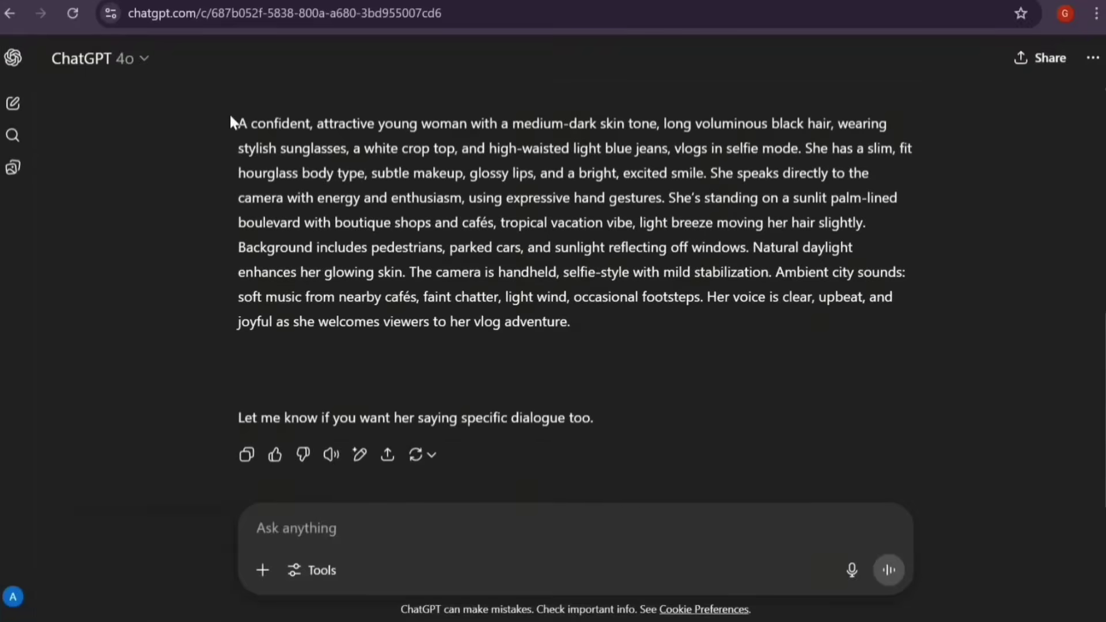
pyautogui.moveTo(236, 118); pyautogui.dragTo(546, 348)
pyautogui.hotkey('ctrl', 'c')
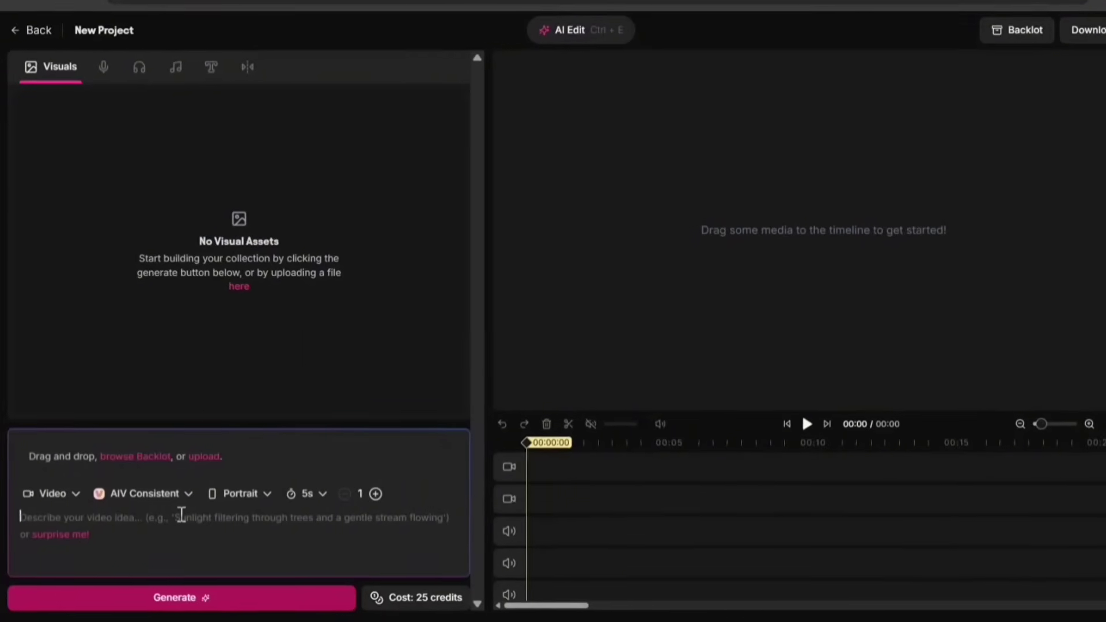
# Step: Generate an 8-second landscape Google Veo 3 clip from the pasted vlog prompt and preview it
pyautogui.click(178, 516)
pyautogui.hotkey('ctrl', 'v')
pyautogui.click(198, 379)
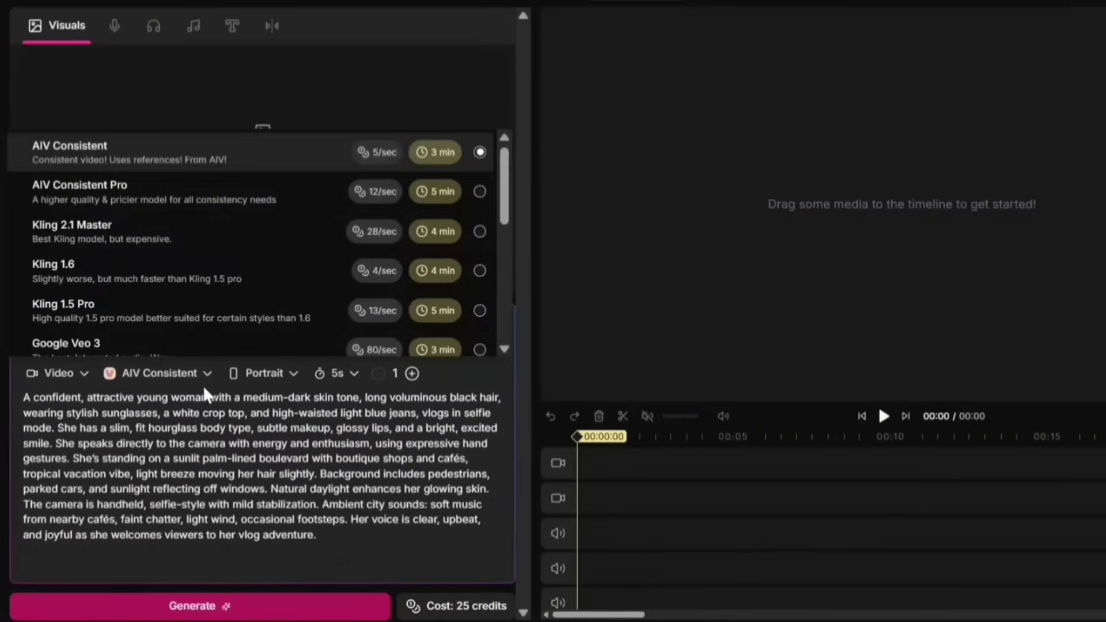
pyautogui.click(152, 354)
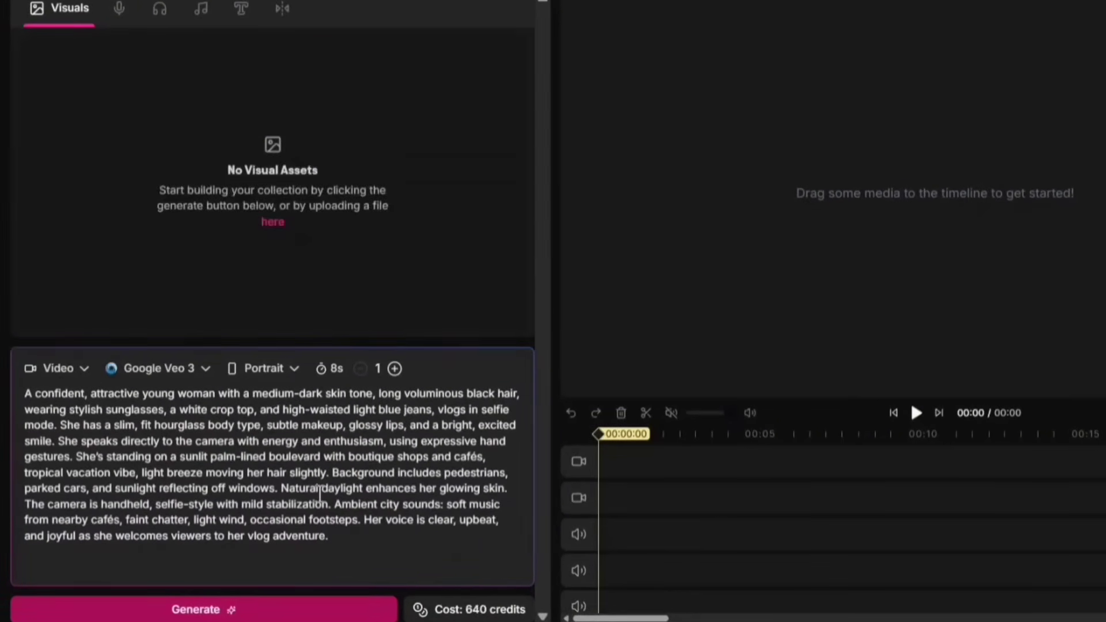
pyautogui.click(264, 368)
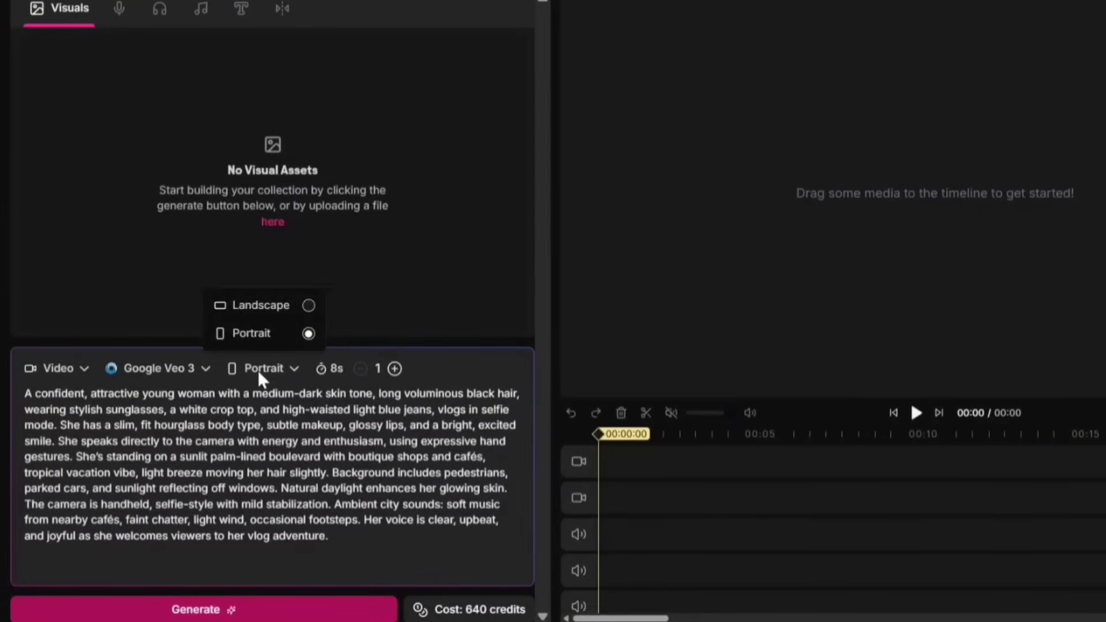
pyautogui.click(299, 305)
pyautogui.click(215, 615)
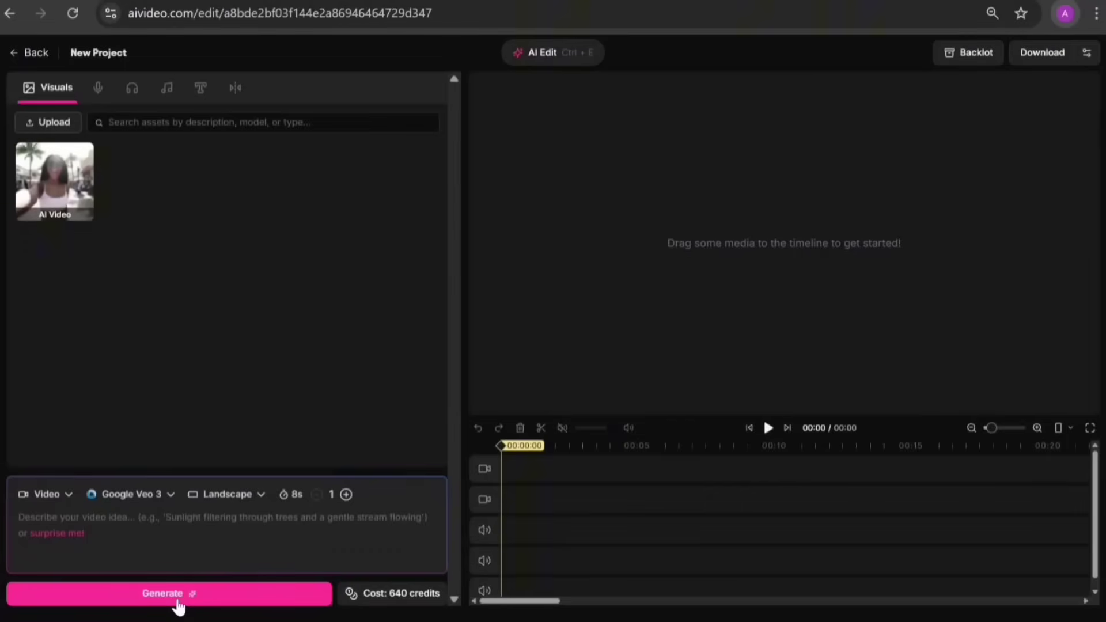
pyautogui.click(68, 173)
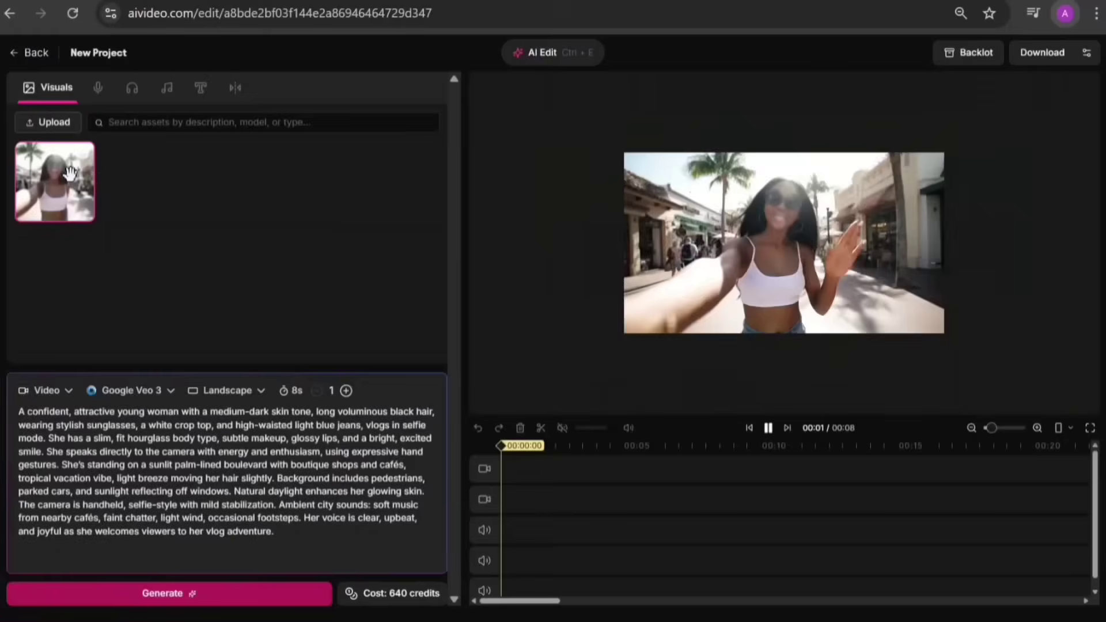